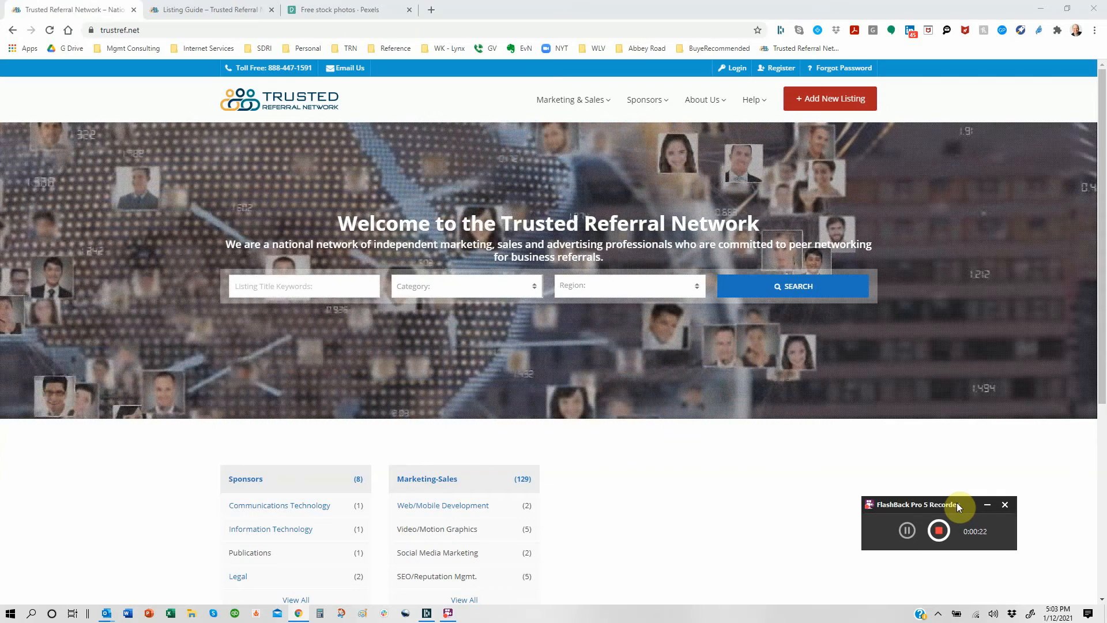
Step: Sign in with the saved business account login and go to My Listings
mouse_move(749, 102)
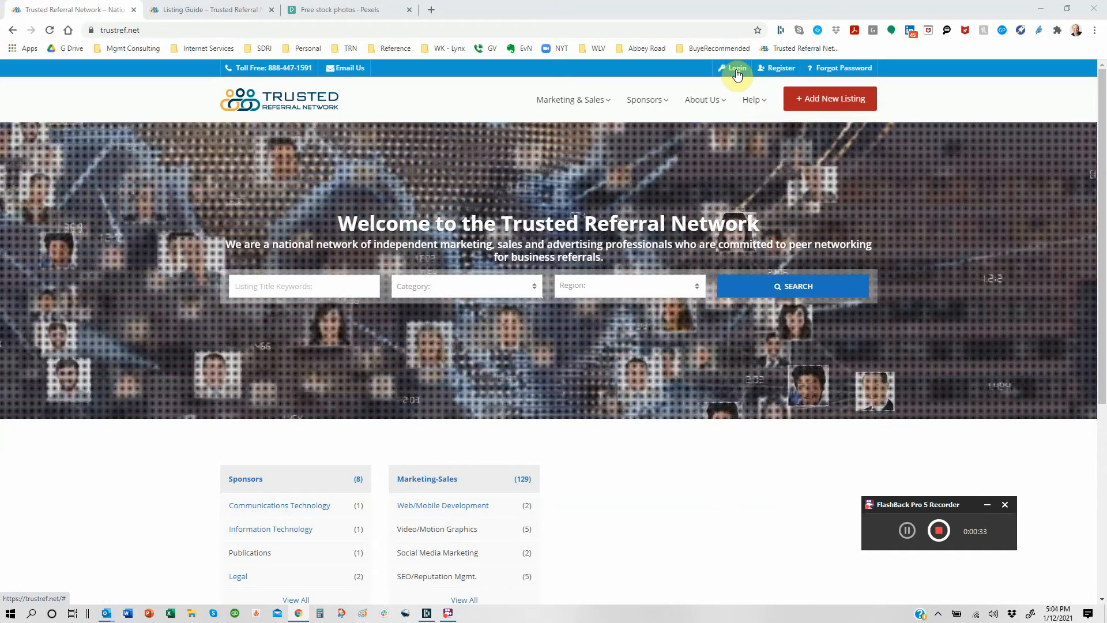
click(736, 69)
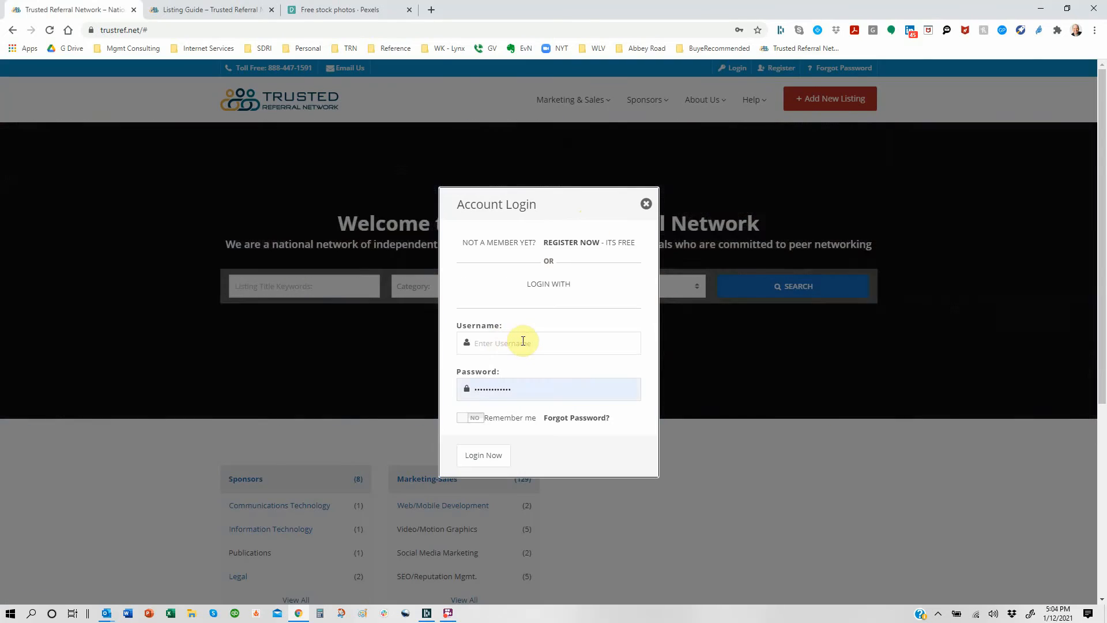
click(522, 342)
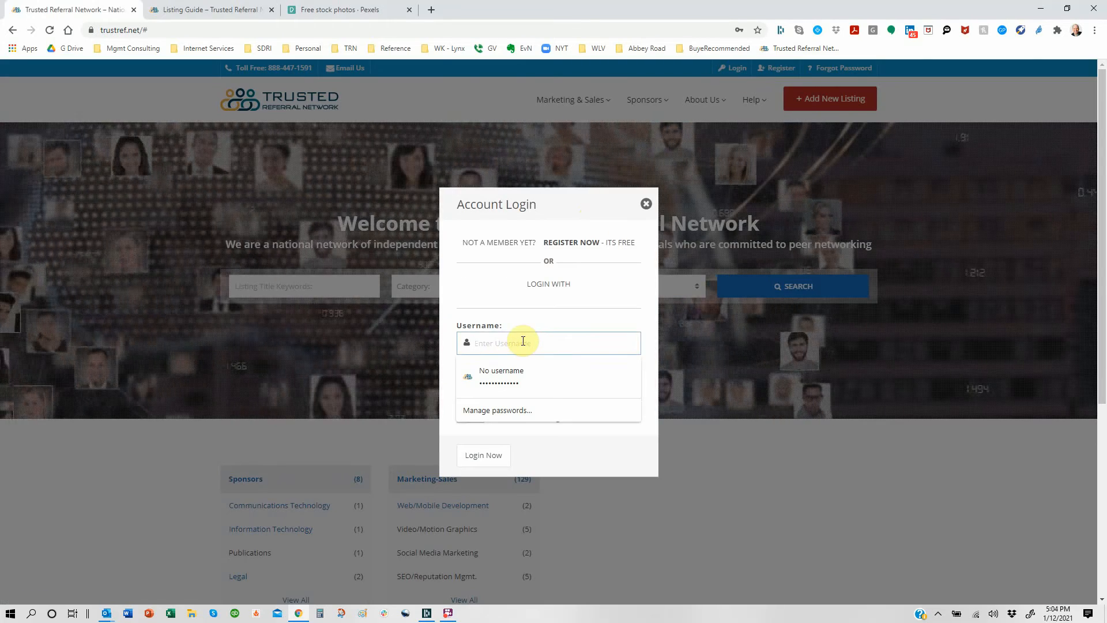
click(632, 344)
click(650, 433)
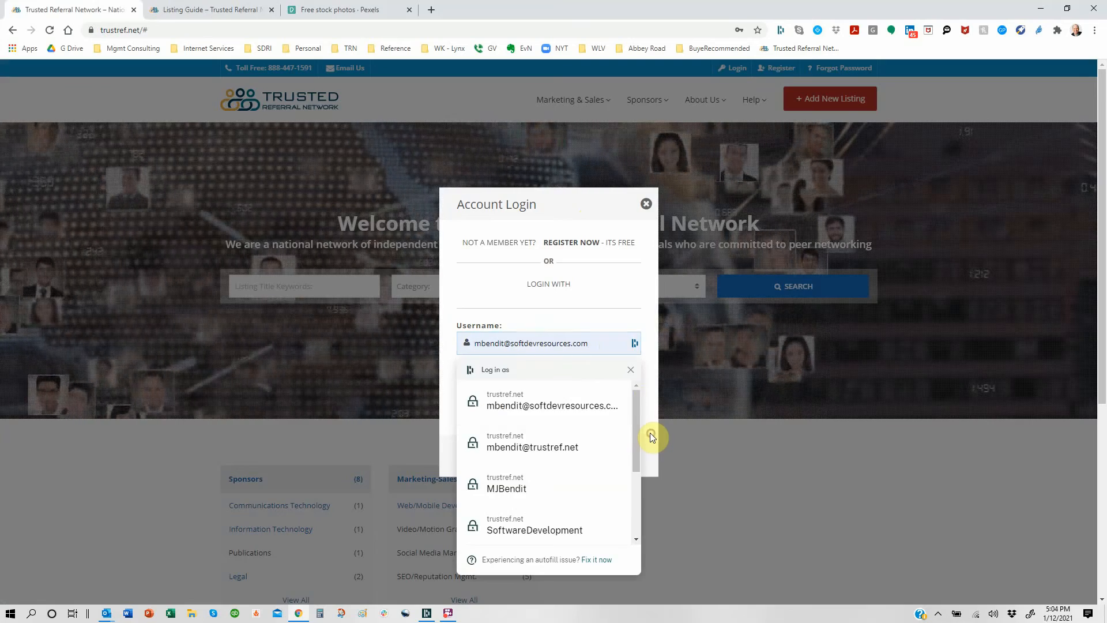
click(659, 419)
click(489, 456)
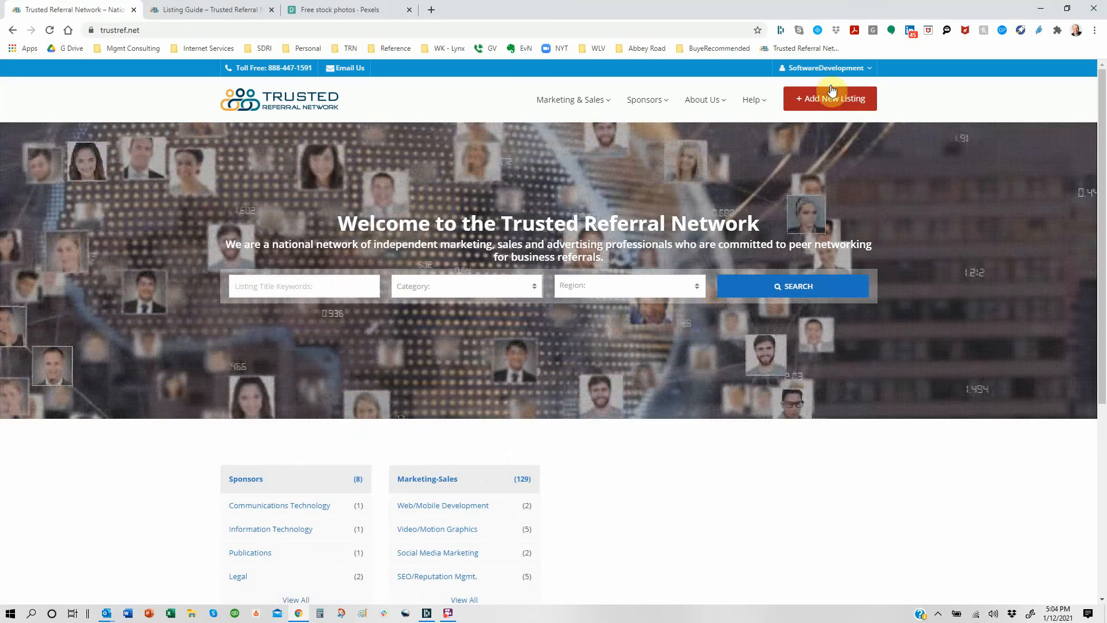
click(834, 69)
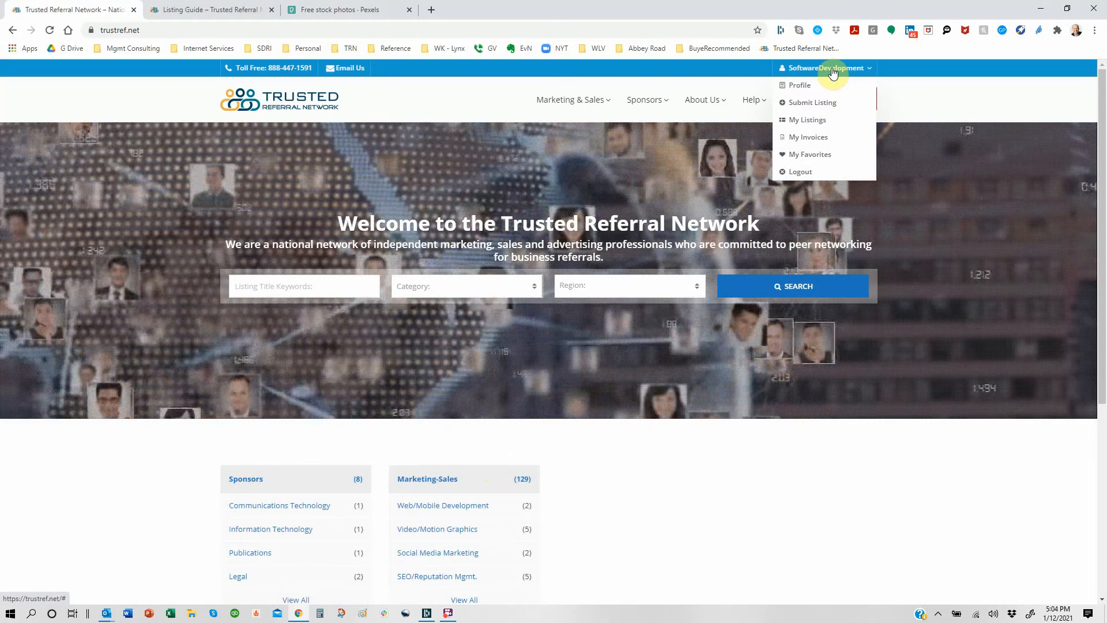
click(814, 125)
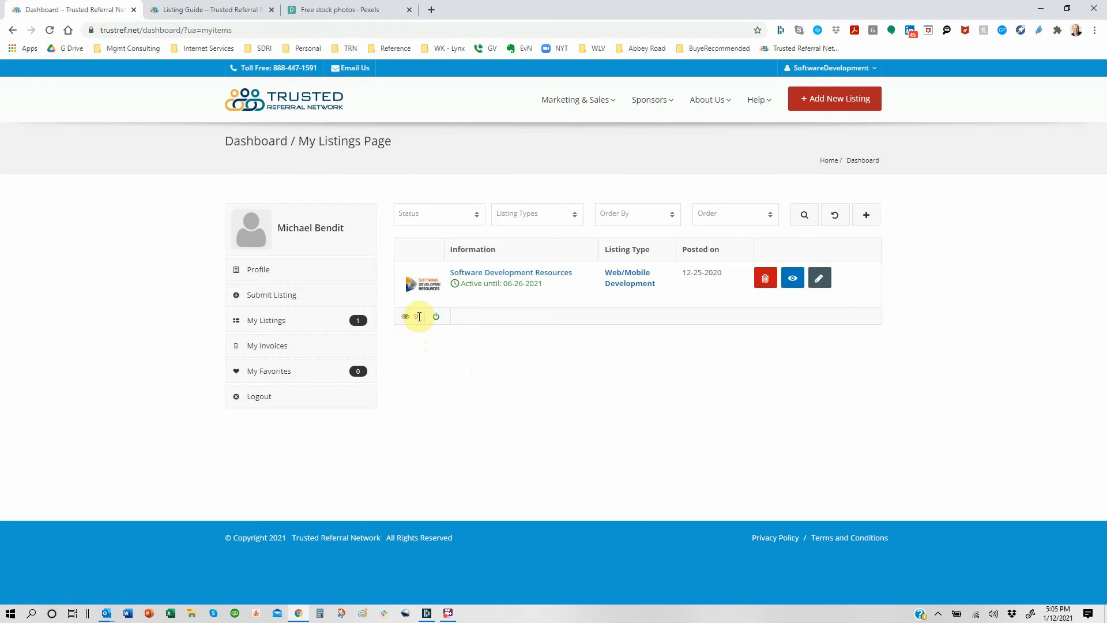
Step: Deactivate the Software Development Resources listing, then reactivate it
click(436, 318)
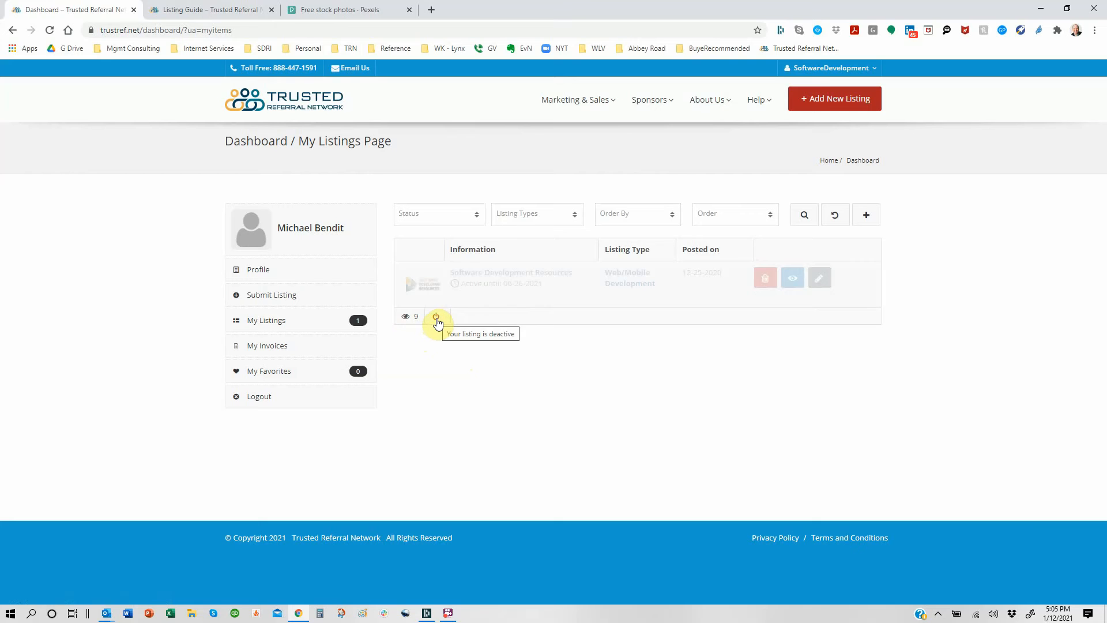
click(436, 318)
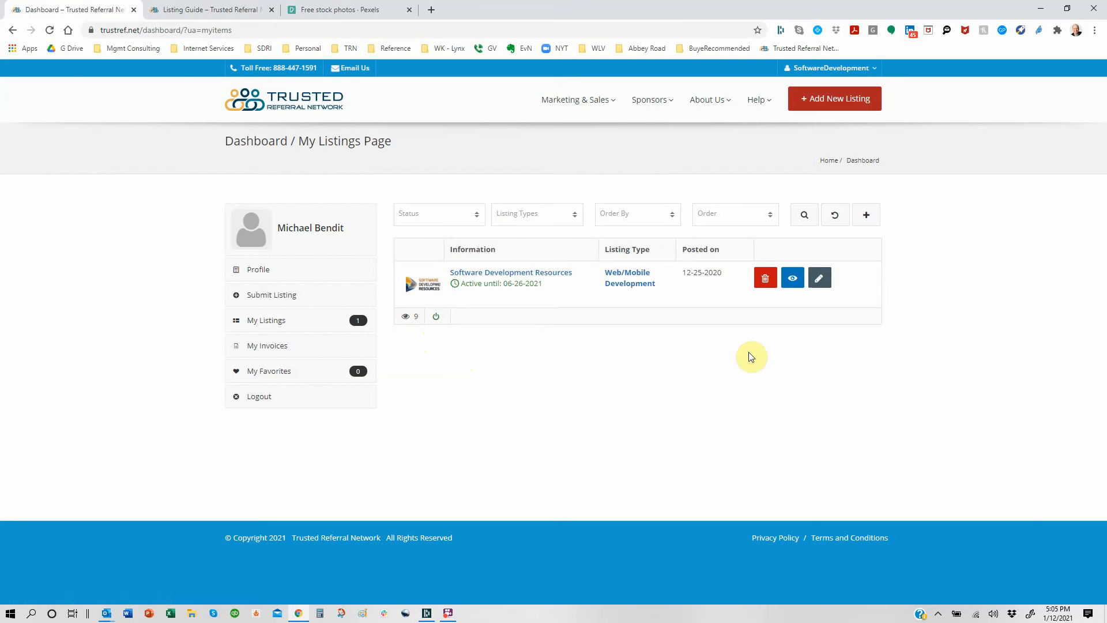
Step: Review the public Software Development Resources listing page top to bottom, then return to My Listings
click(795, 282)
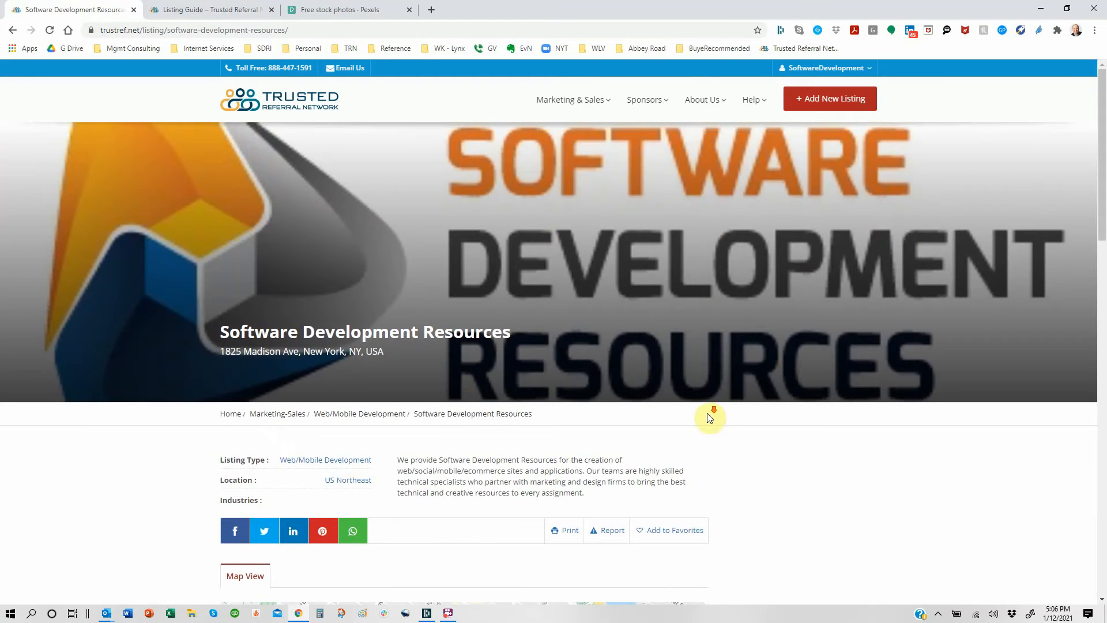
scroll(708, 414, down, 4)
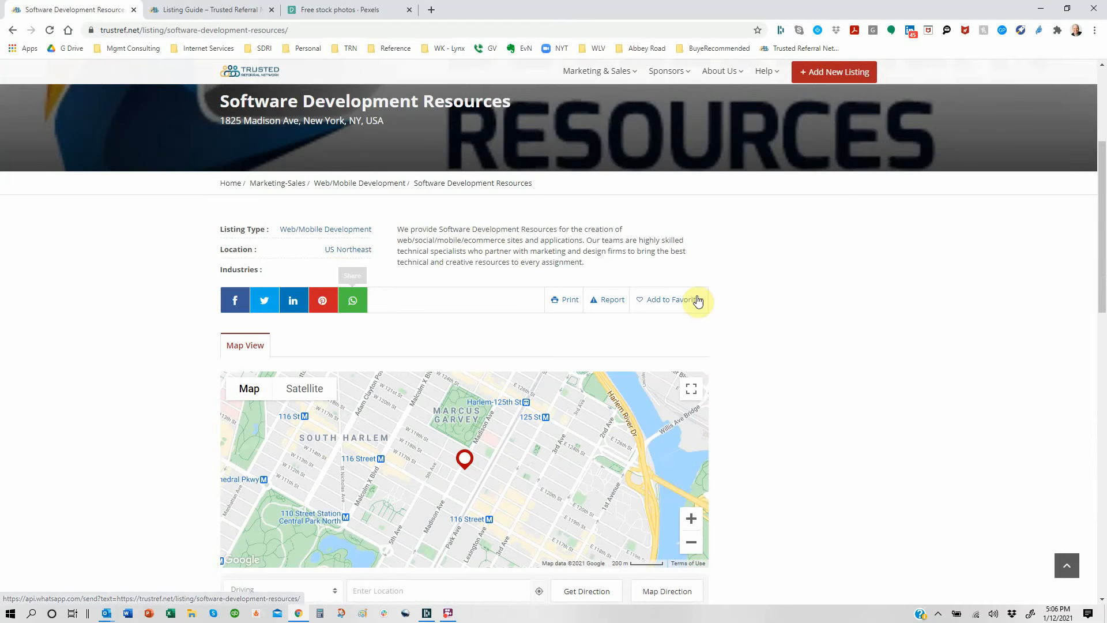
scroll(835, 304, down, 3)
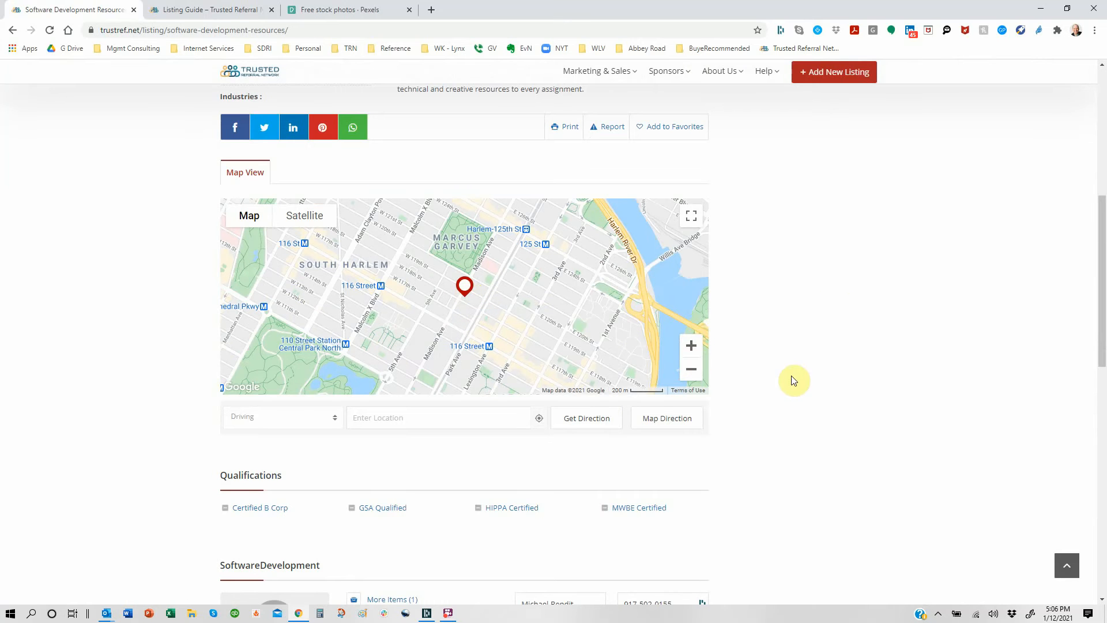
scroll(793, 380, down, 3)
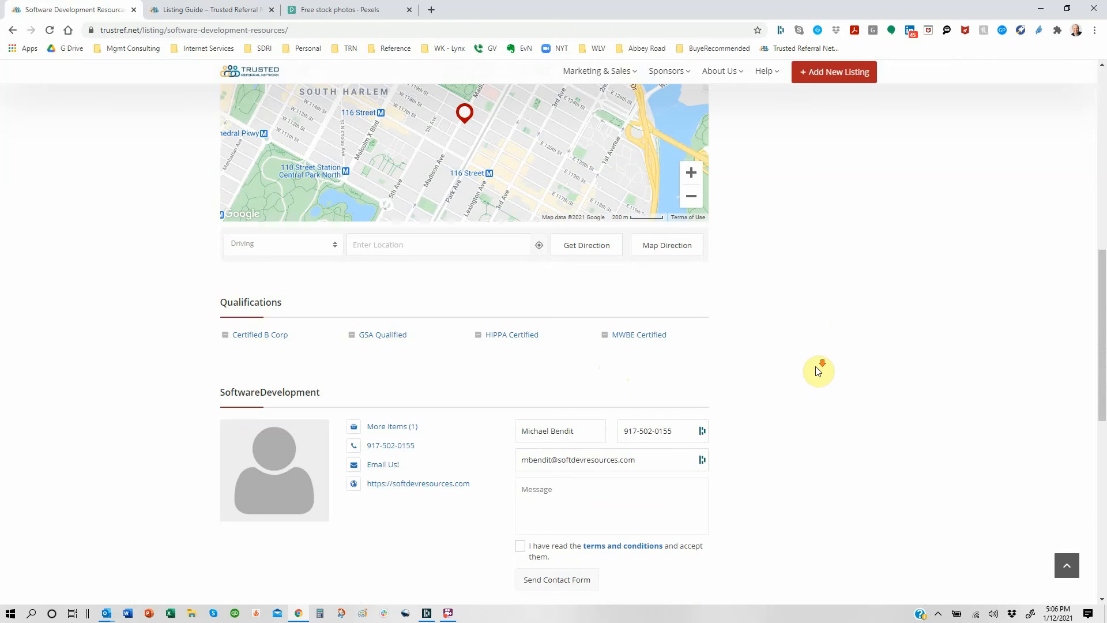
scroll(817, 368, down, 4)
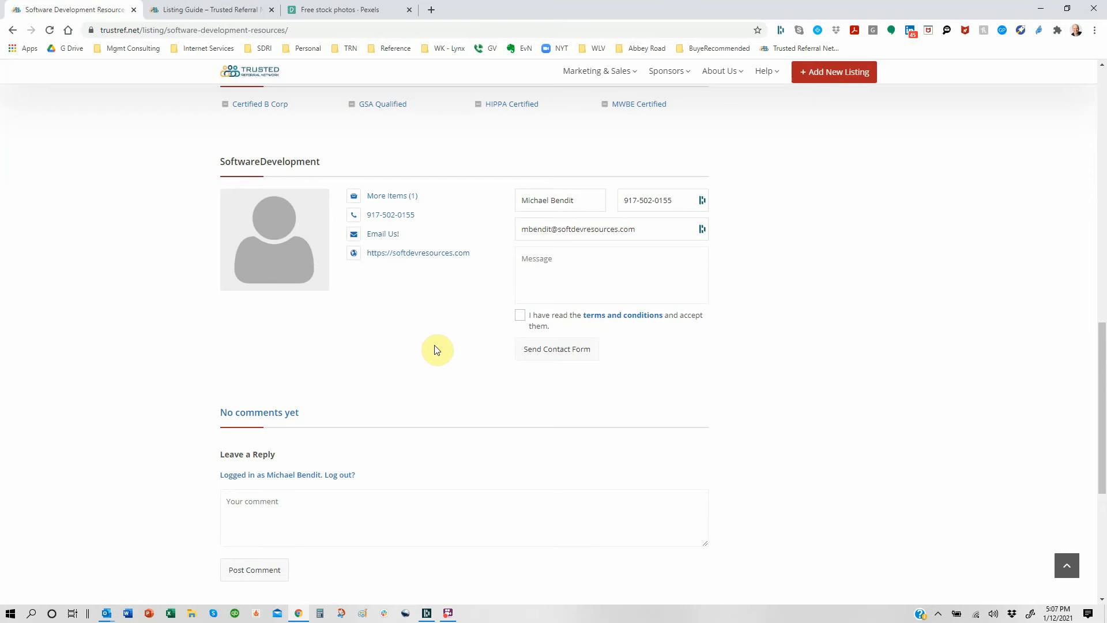
scroll(437, 348, down, 2)
scroll(437, 348, down, 1)
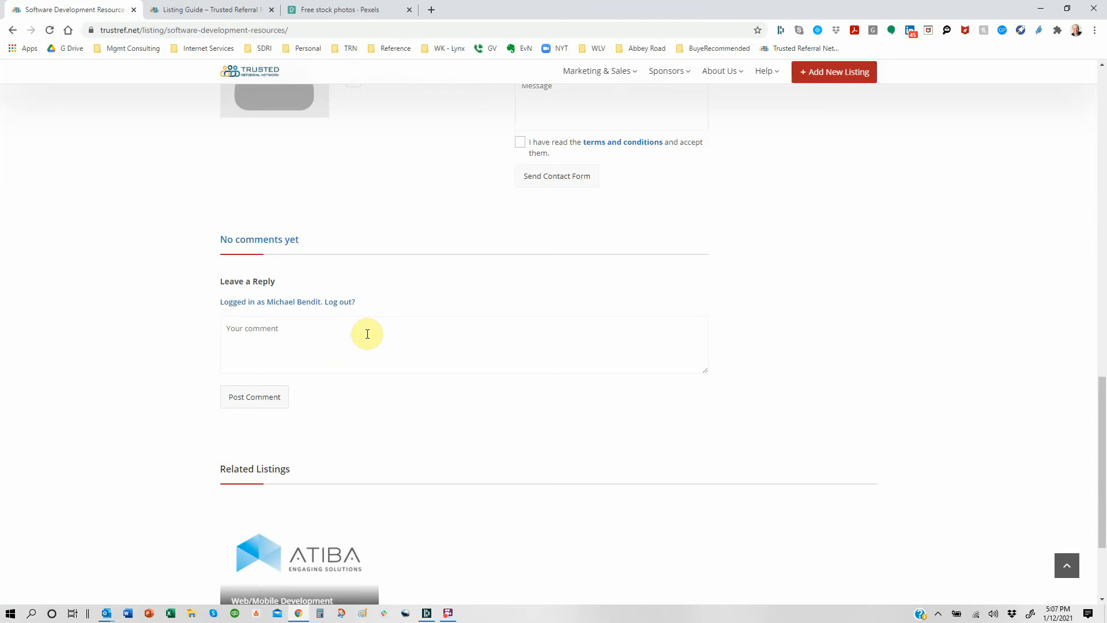
scroll(368, 334, down, 3)
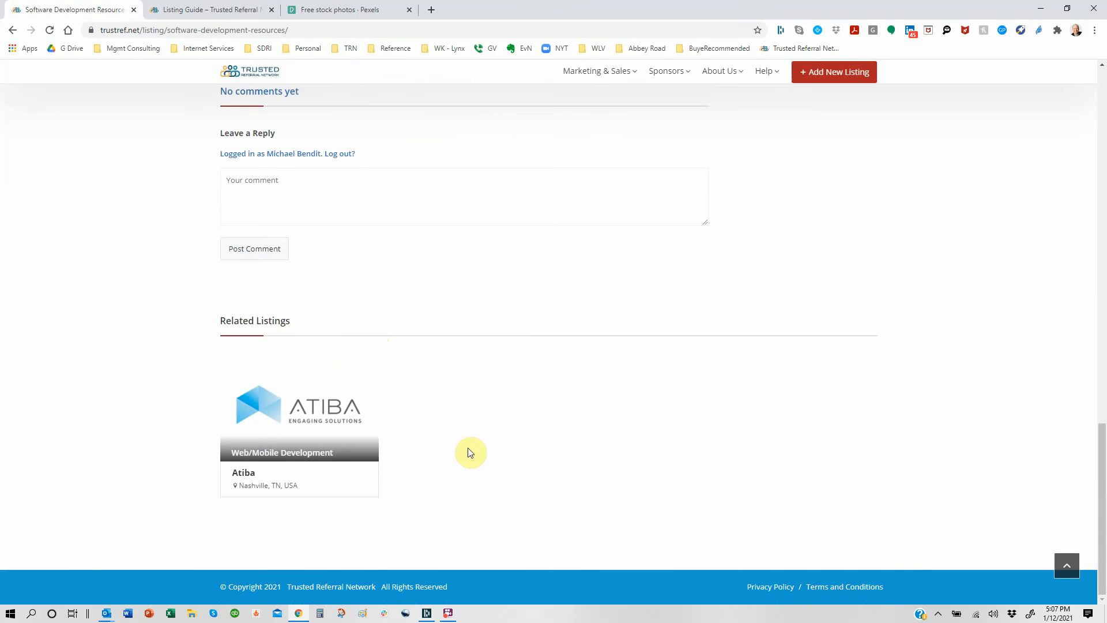
scroll(468, 453, up, 20)
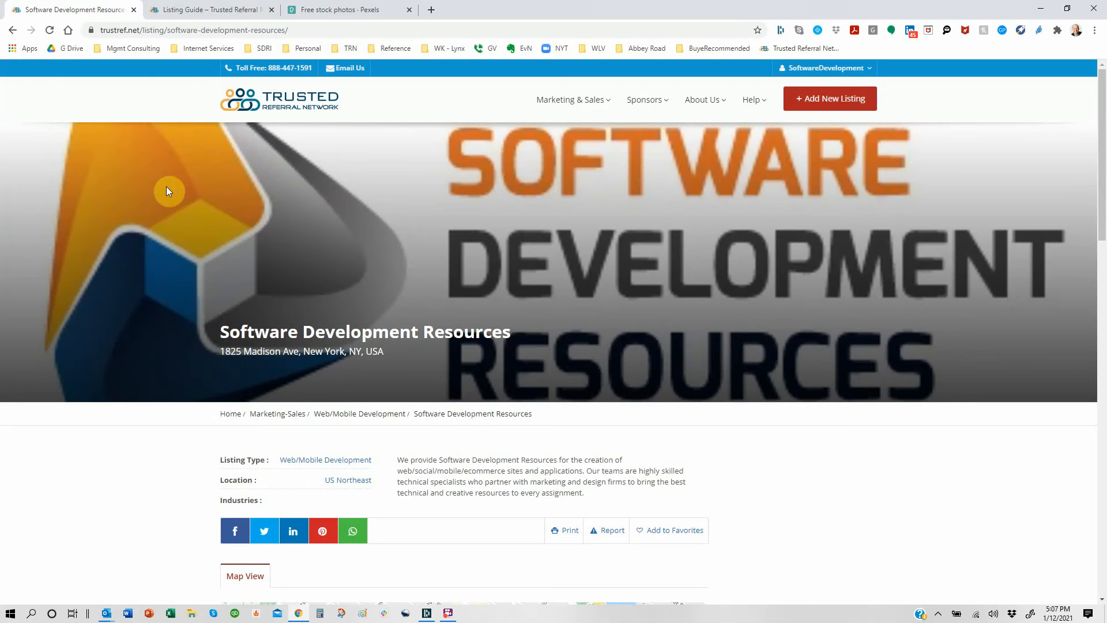
click(12, 30)
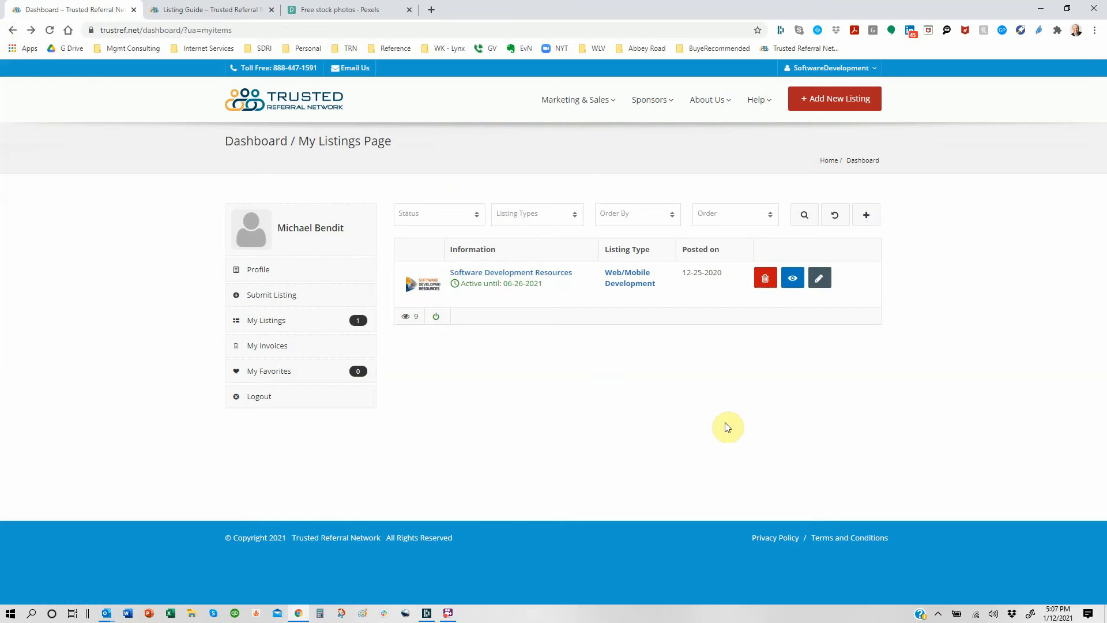
Step: Edit Software Development Resources, keeping Sub Listing Type as Web/Mobile Development, and scroll down the form
click(821, 283)
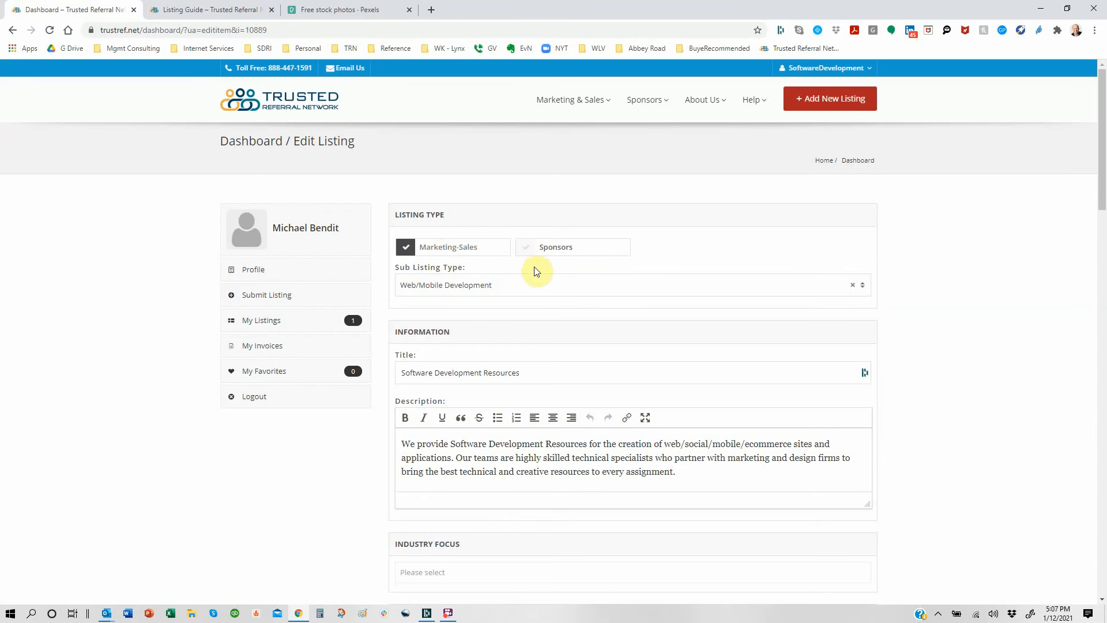
click(863, 289)
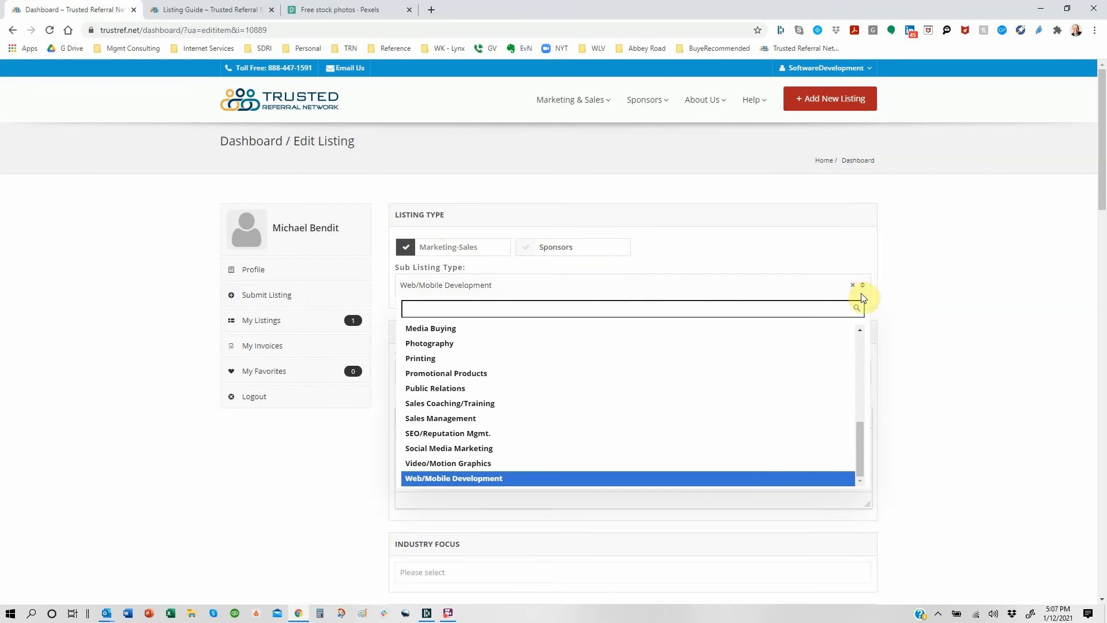
drag(862, 429, 860, 453)
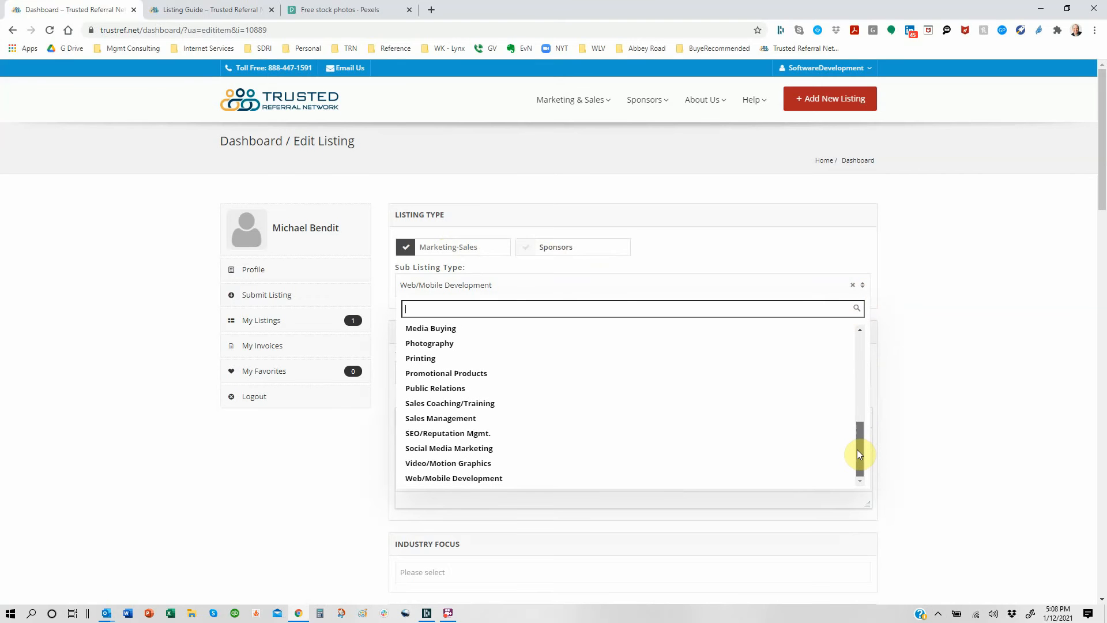
click(970, 320)
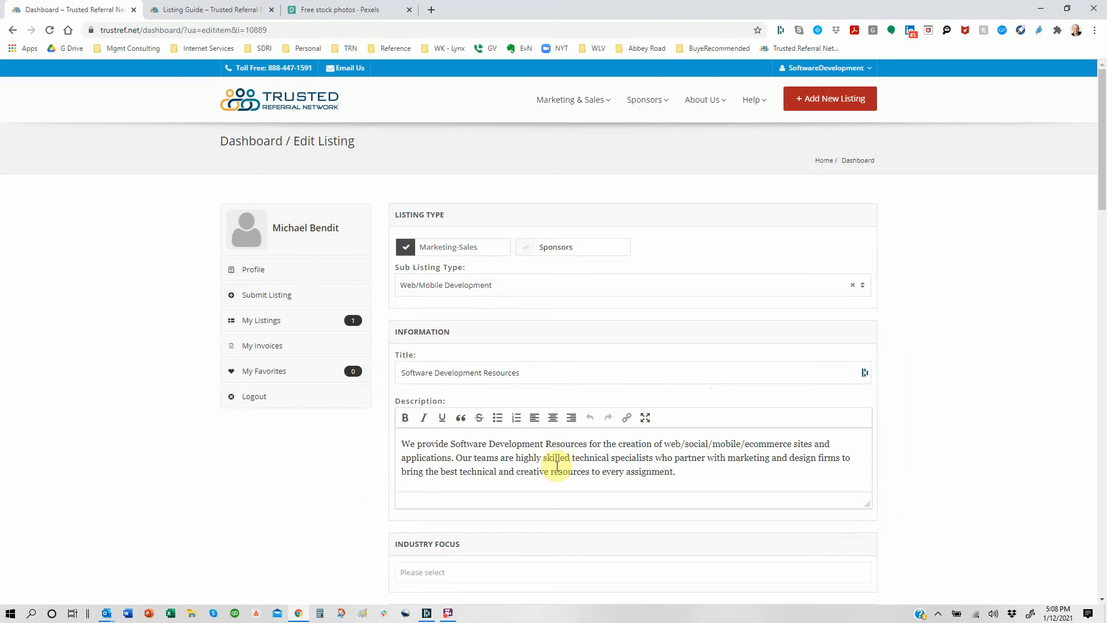
scroll(557, 466, down, 2)
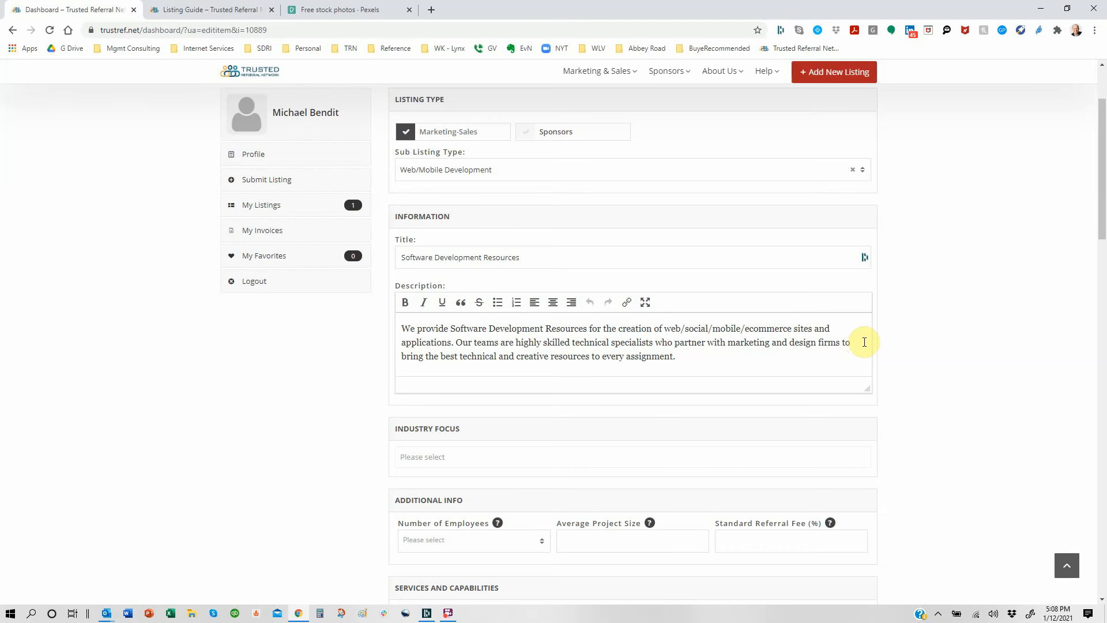
scroll(707, 427, down, 2)
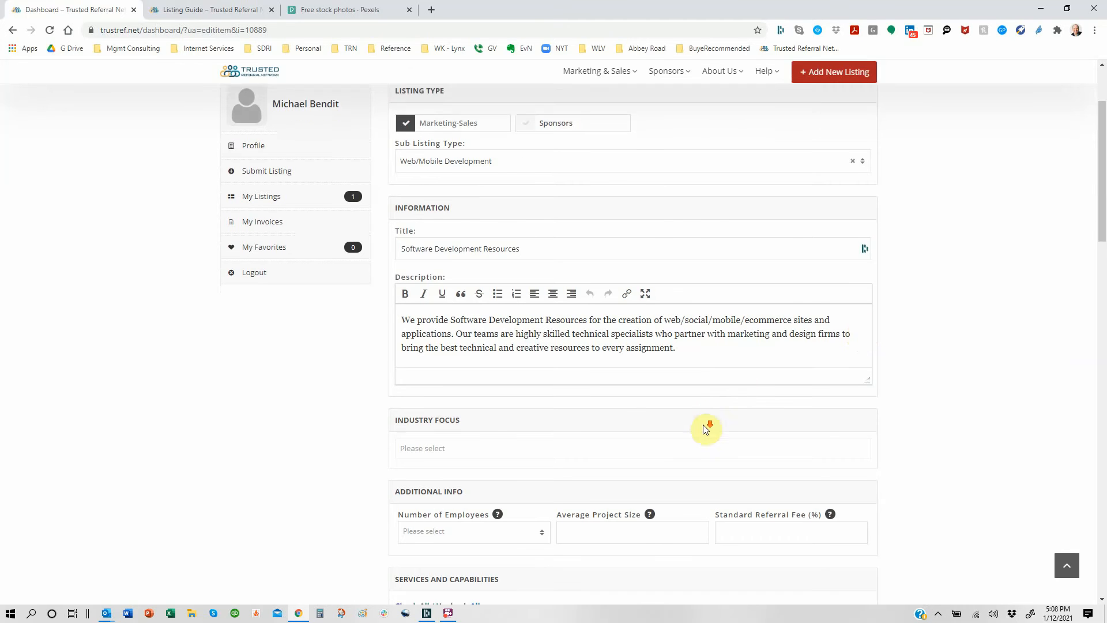
Step: Add Technology & Telecom to the listing's Industry Focus
click(585, 352)
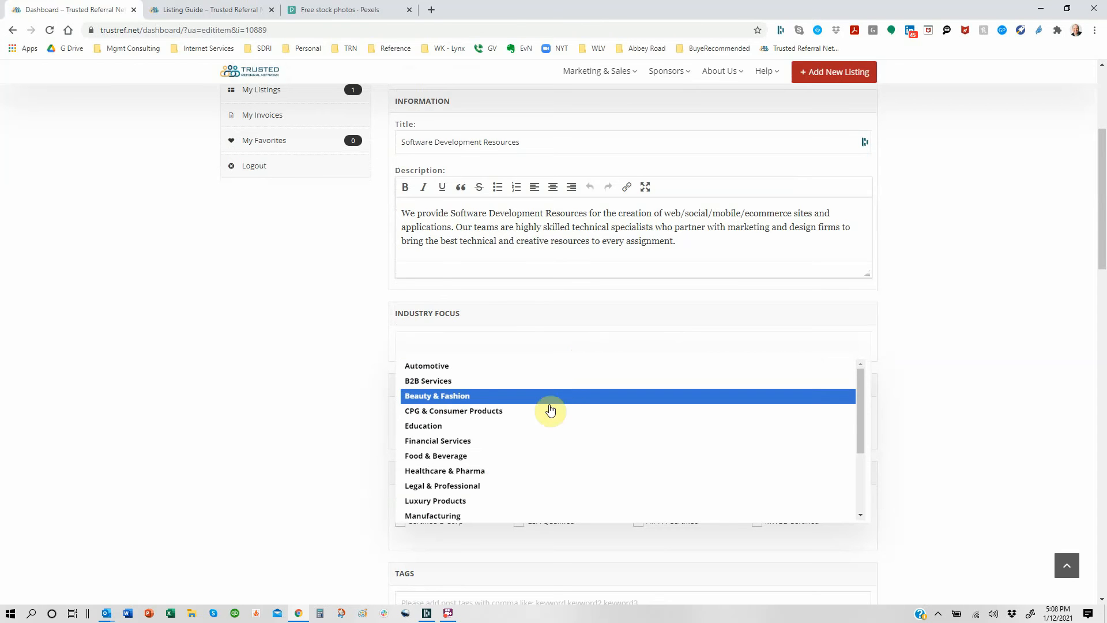
scroll(553, 410, down, 3)
scroll(551, 411, down, 1)
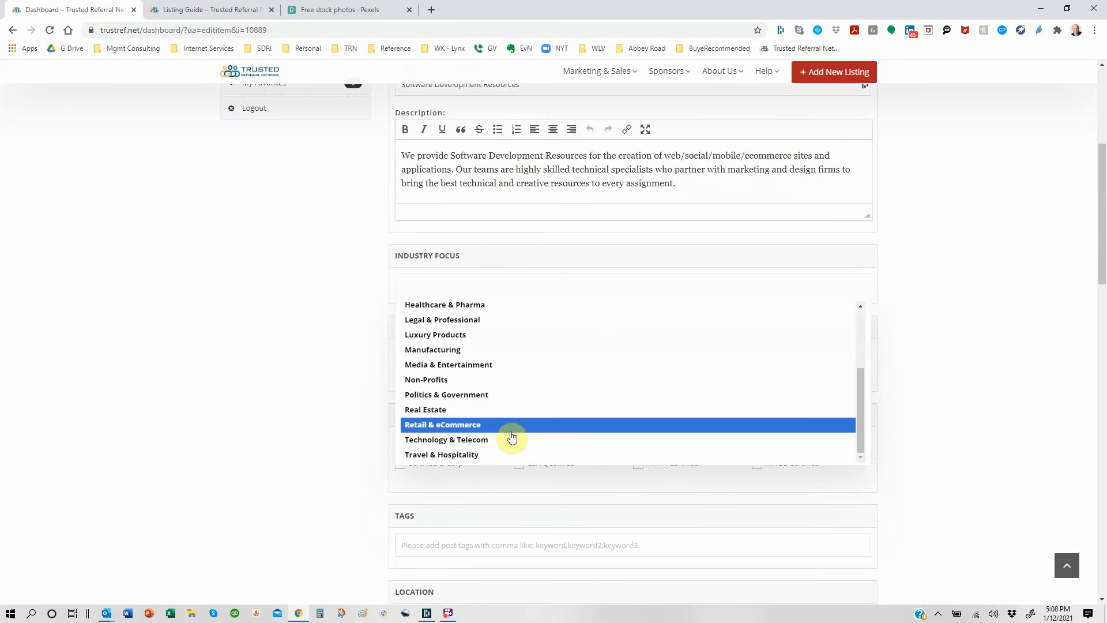
click(506, 441)
Step: Add Retail & eCommerce and B2B Services as further Industry Focus entries
click(521, 284)
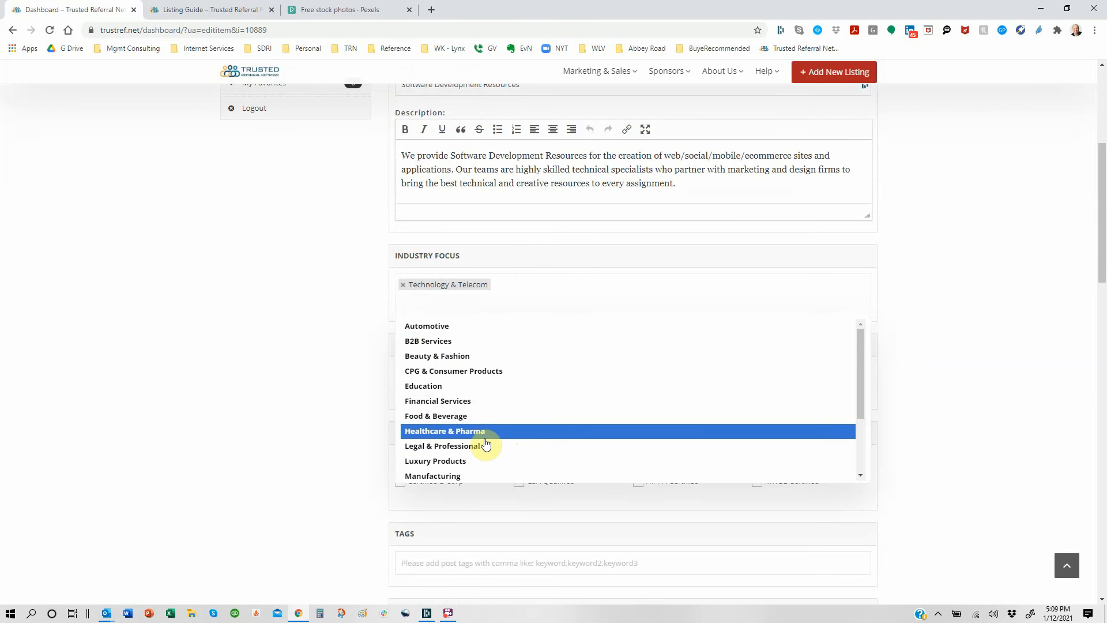
scroll(486, 444, down, 3)
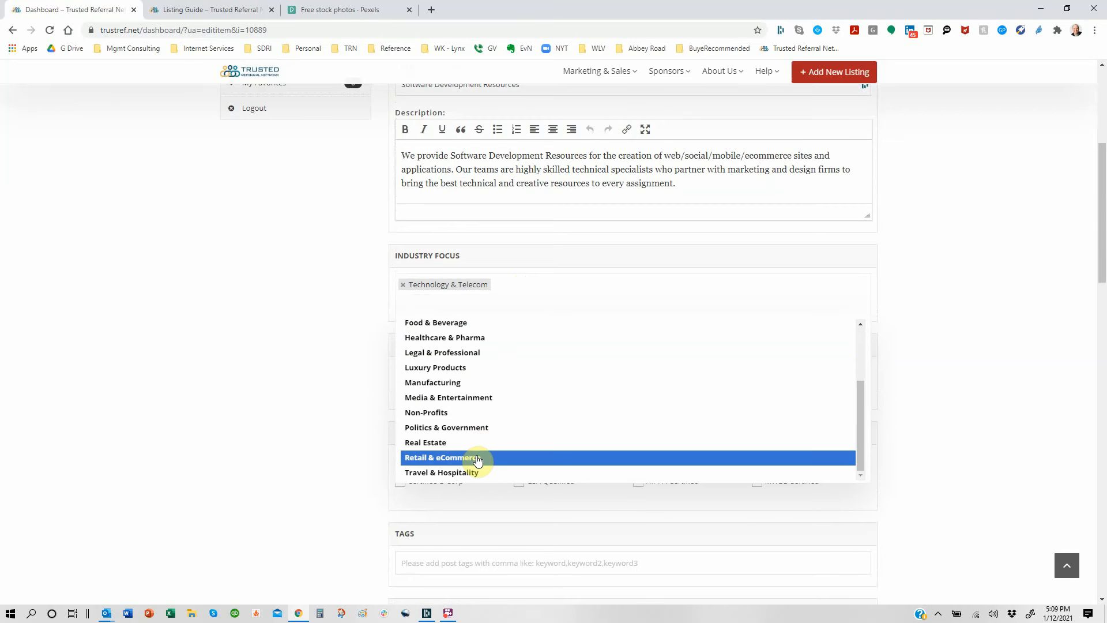
click(477, 458)
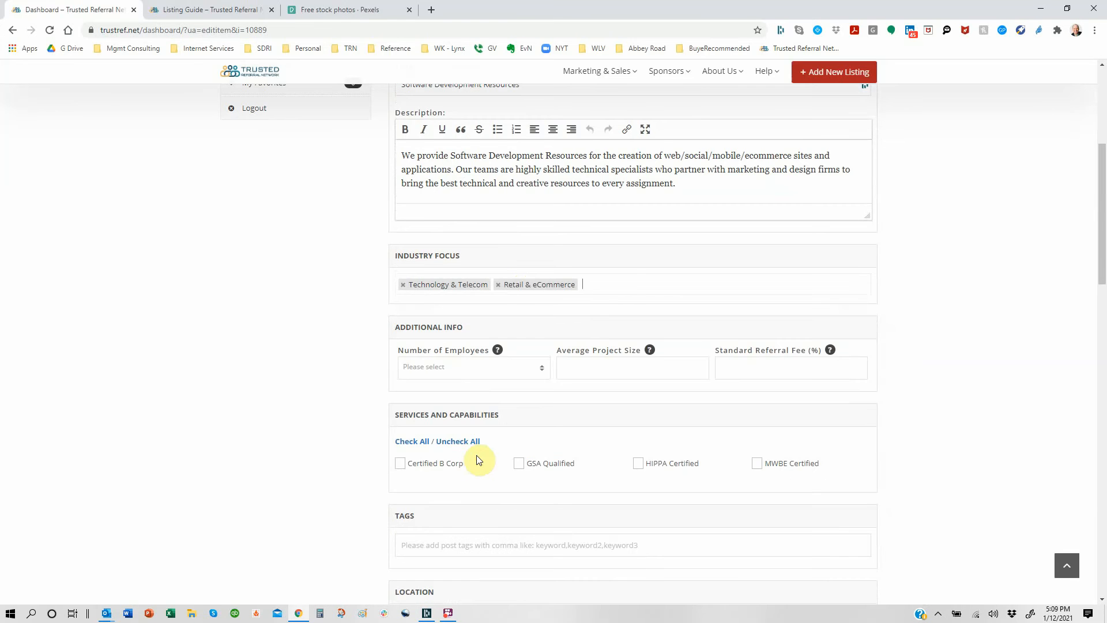
click(623, 281)
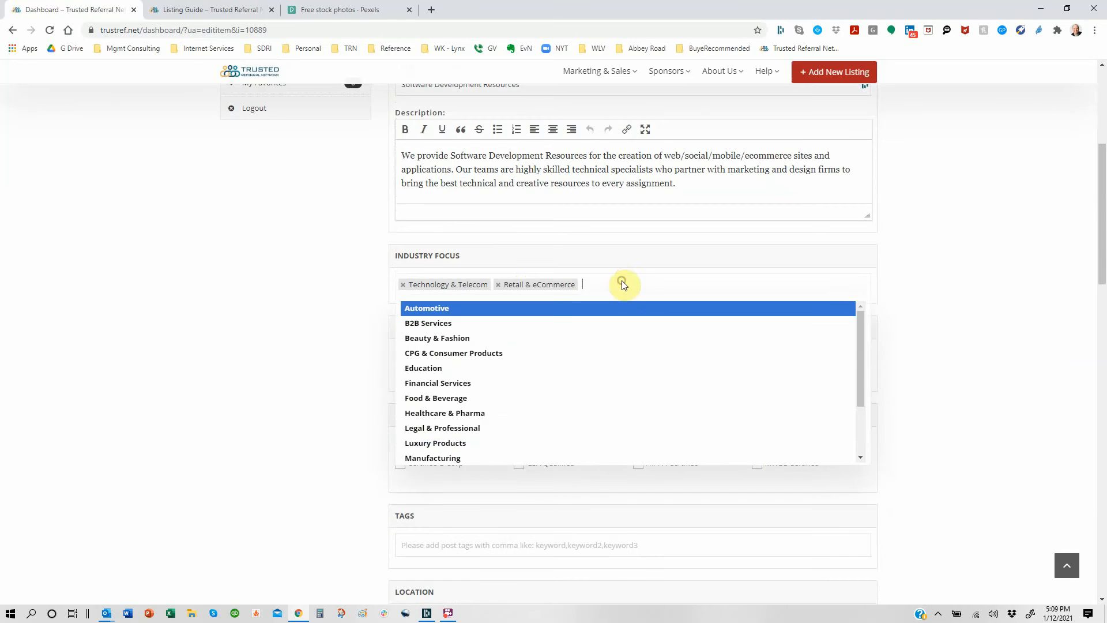
click(529, 324)
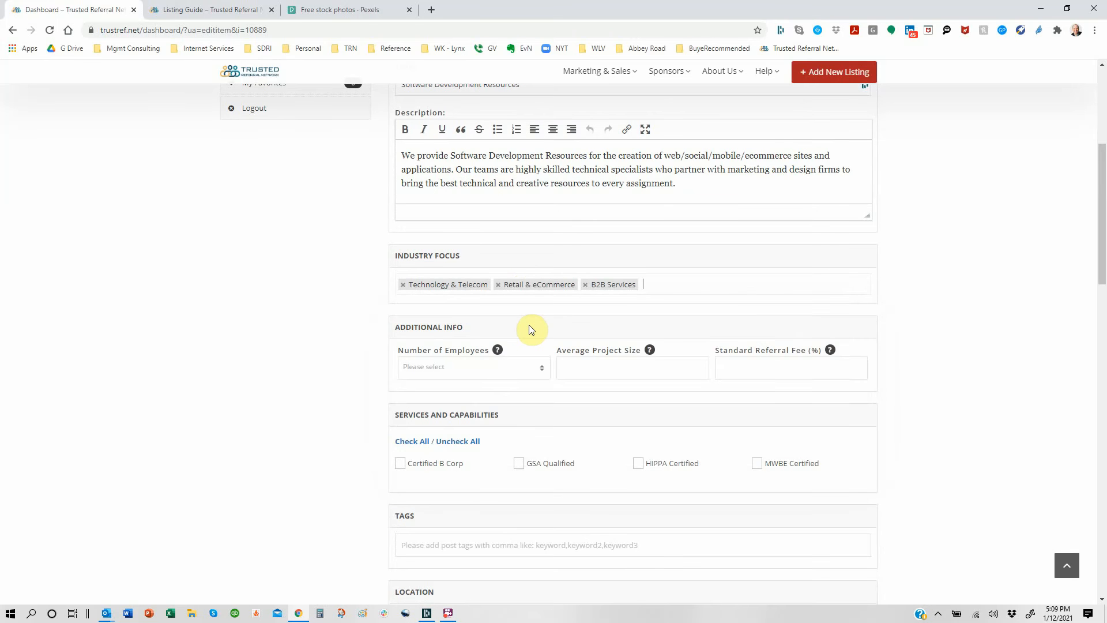
click(649, 286)
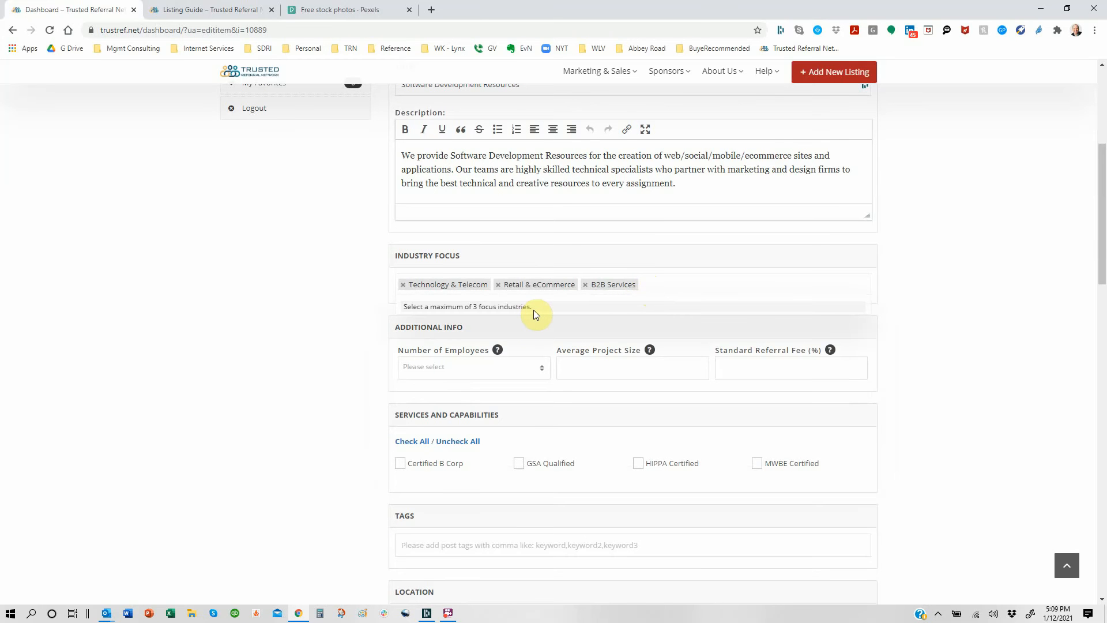
click(711, 285)
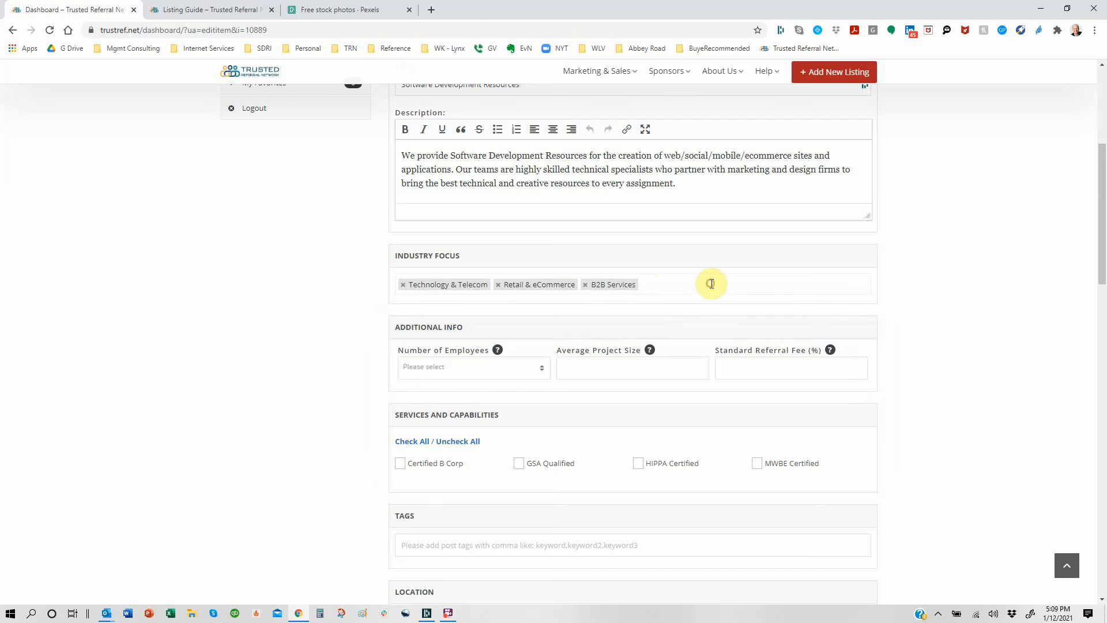
click(542, 369)
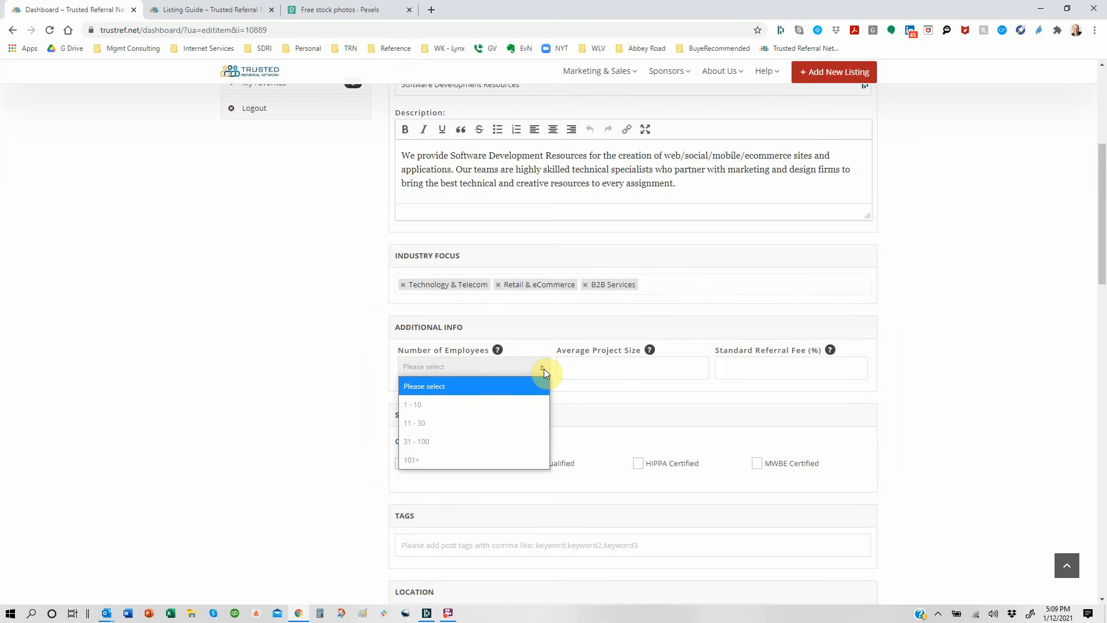
Step: Set Number of Employees to 1 - 10, Average Project Size 20000 and Standard Referral Fee 5%
click(479, 404)
click(618, 368)
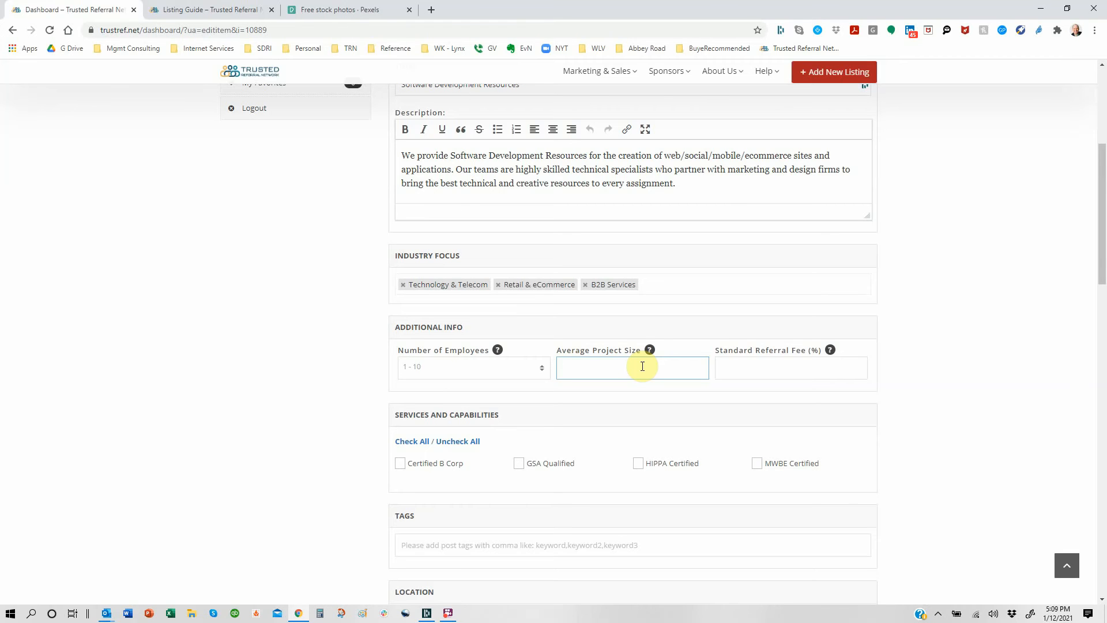
text(20000)
click(748, 369)
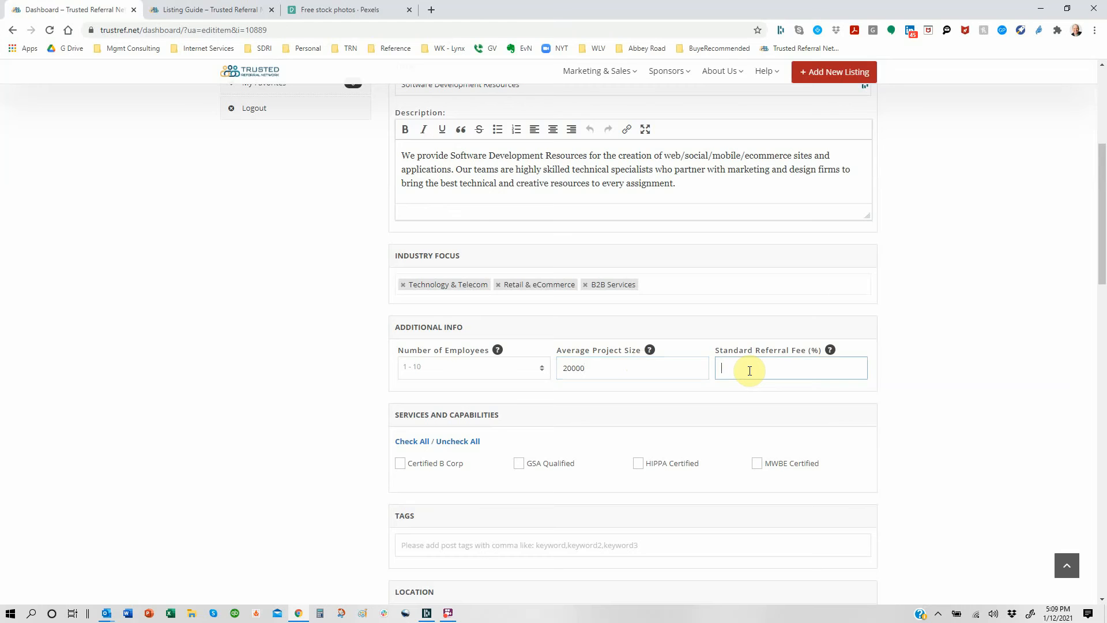
text(5)
mouse_move(830, 352)
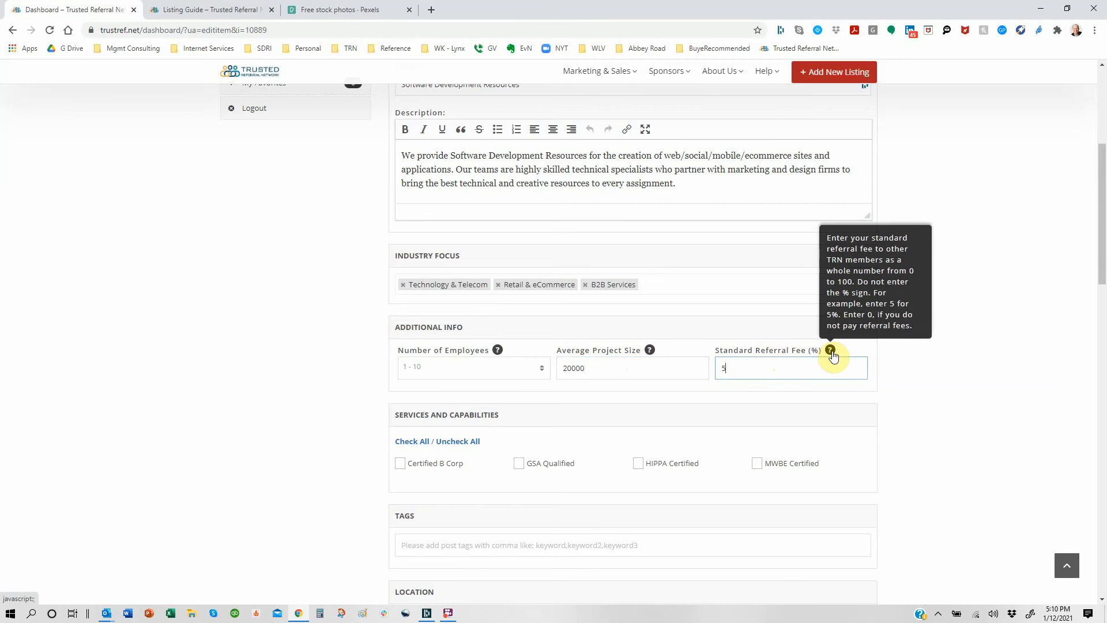
mouse_move(650, 352)
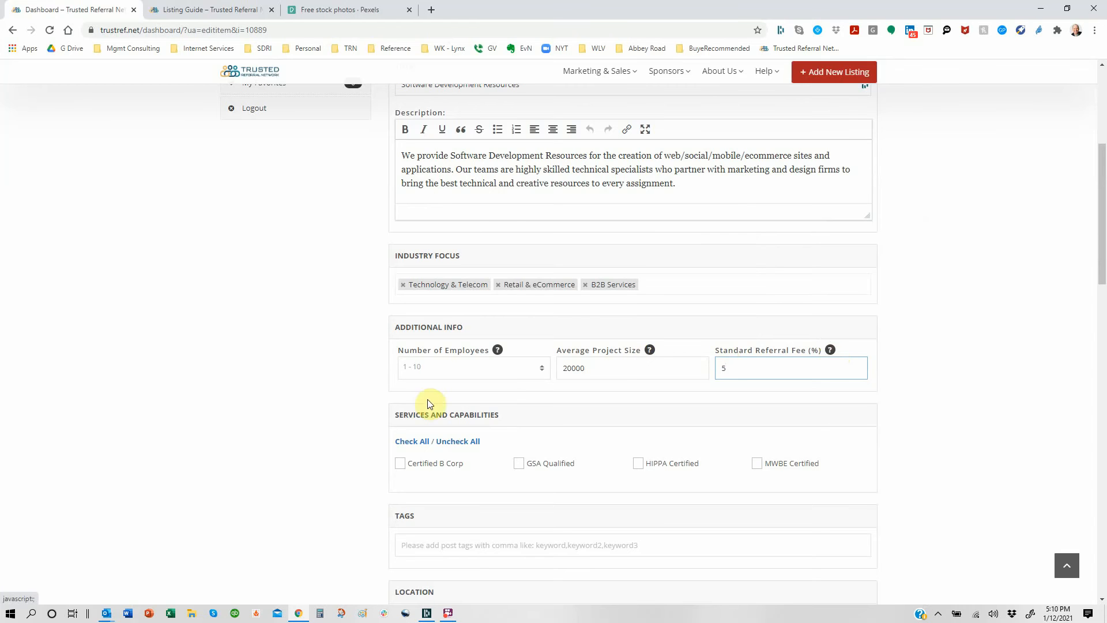
Step: Leave Certified B Corp and MWBE Certified unchecked and enter tags Magento, WordPress, Shopify
scroll(372, 472, down, 2)
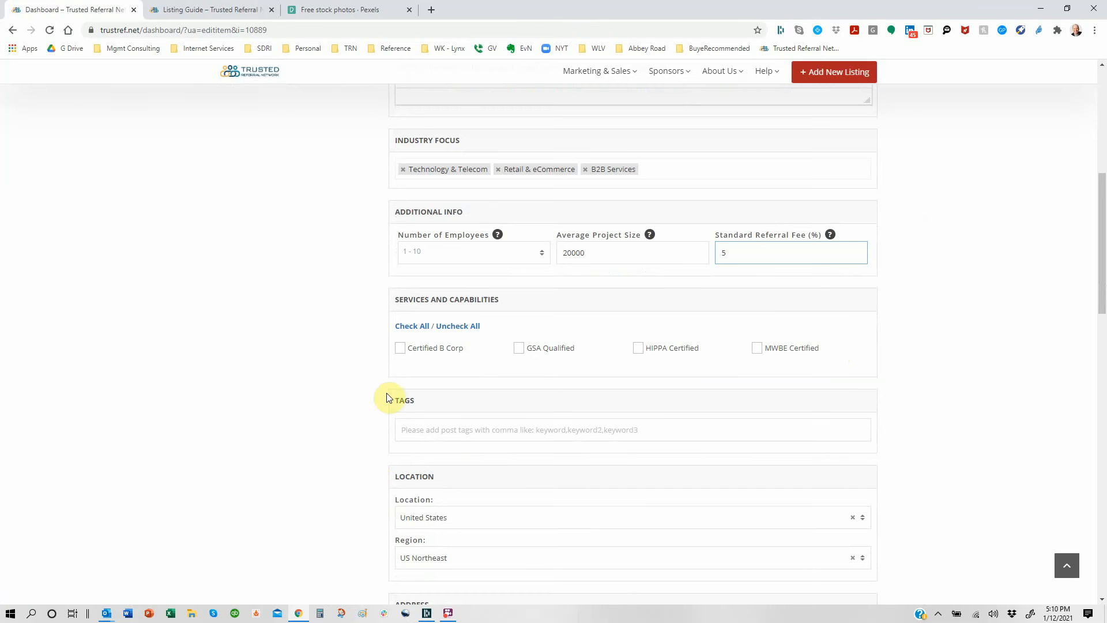
click(402, 349)
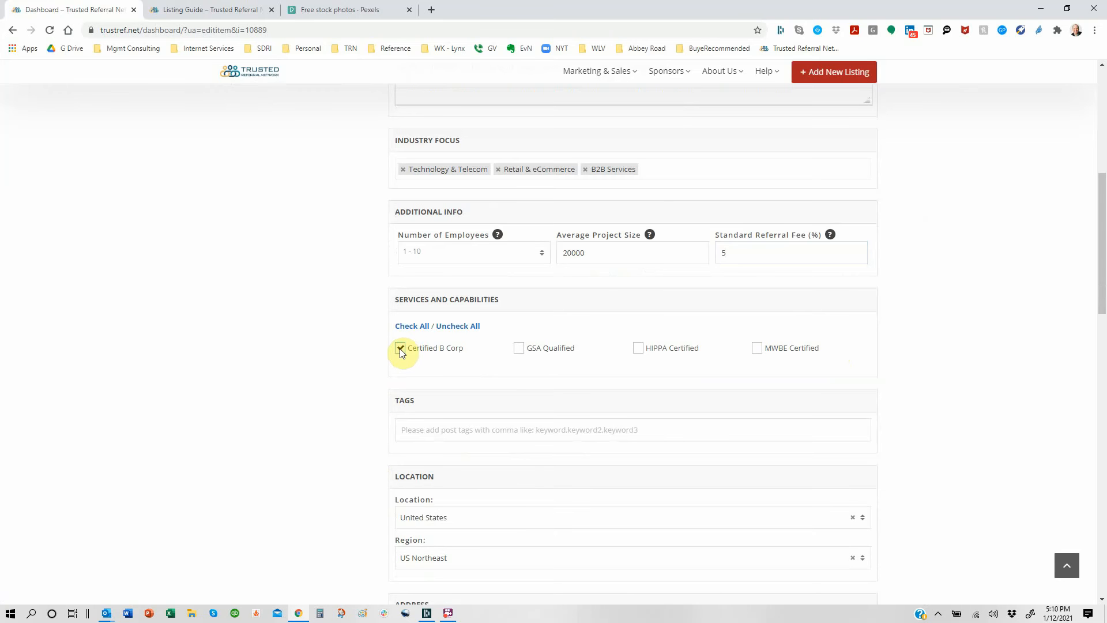
click(401, 349)
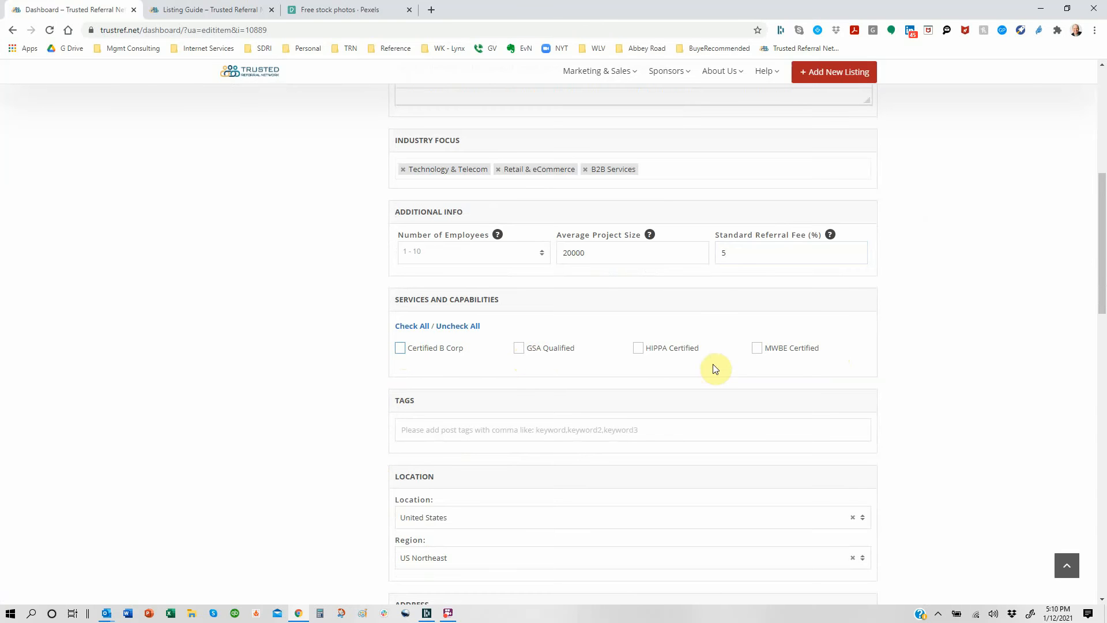
click(757, 350)
click(557, 430)
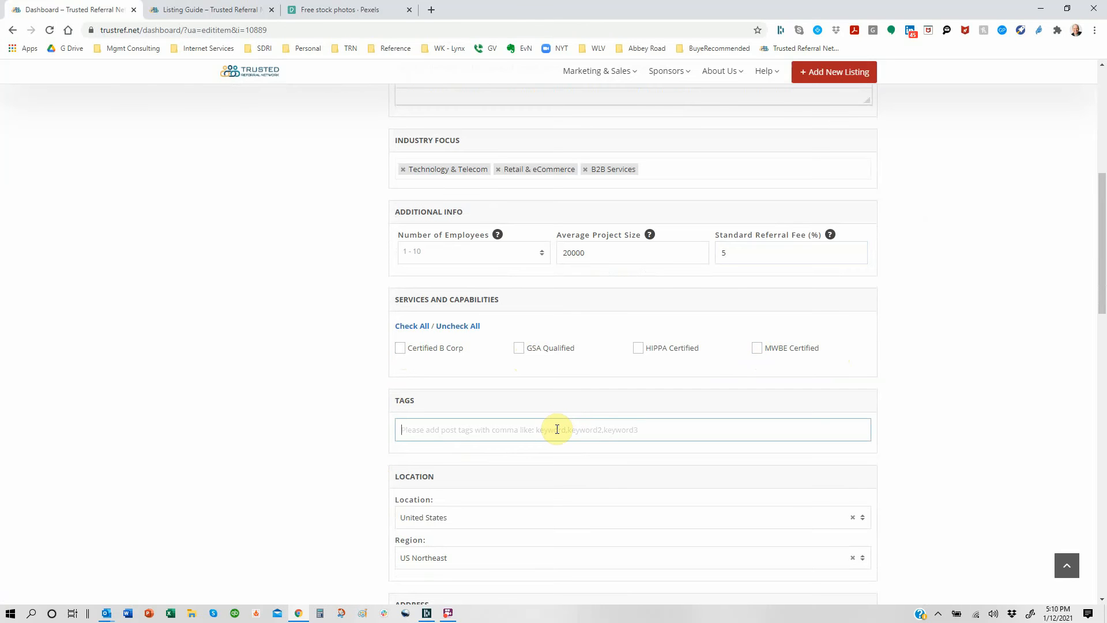
text(Magen)
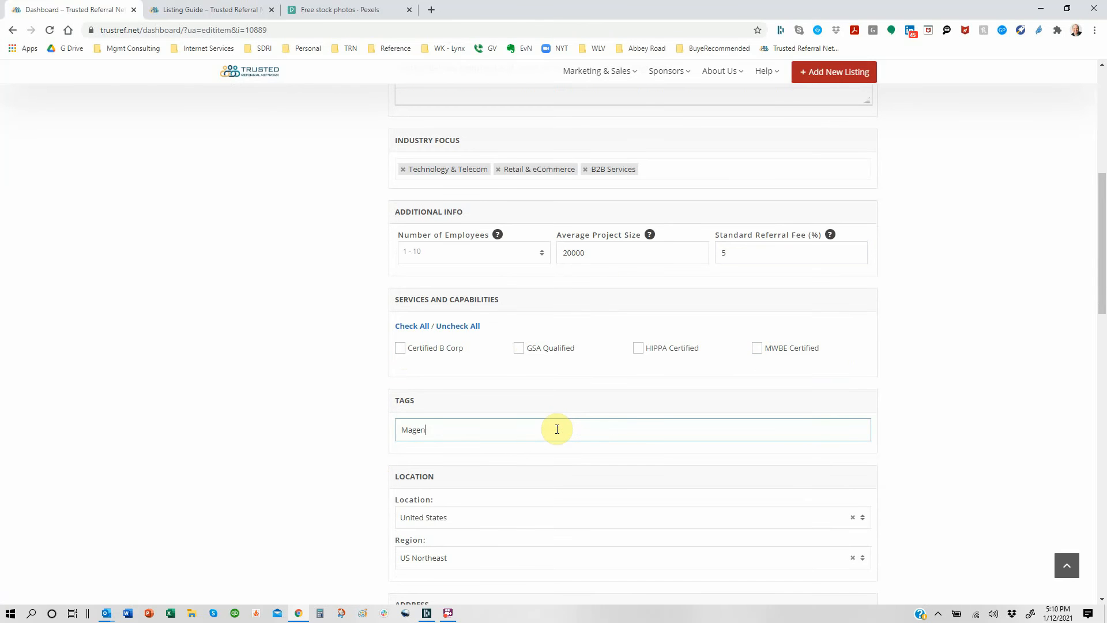
text(to, WordPress, Shopify)
Step: Reconfirm the listing's Location as United States and Region as US Northeast
scroll(557, 429, down, 2)
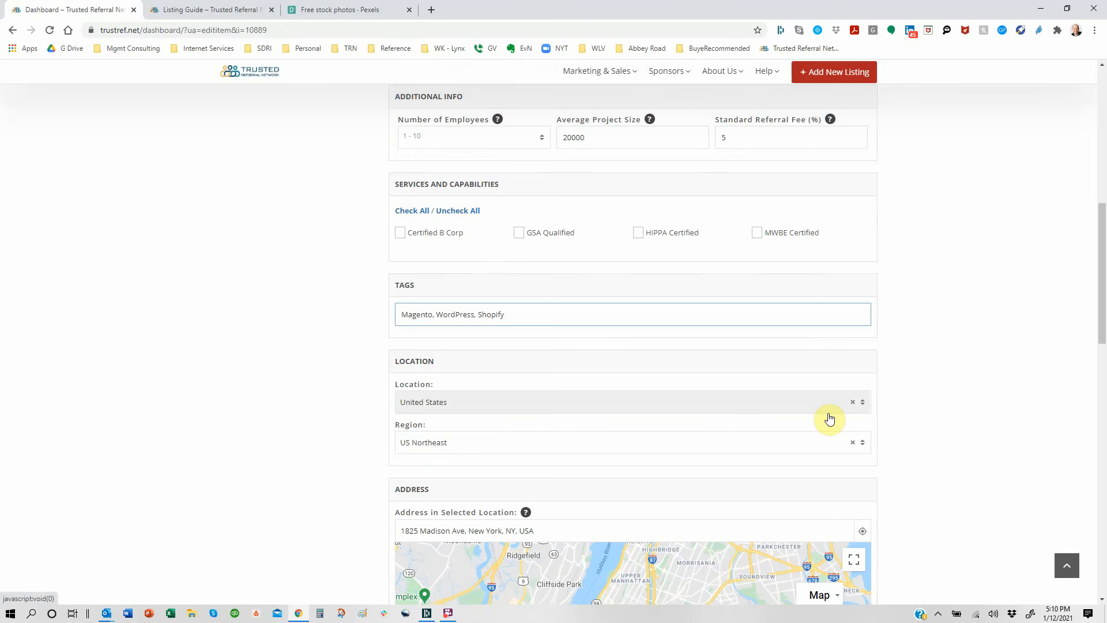
click(863, 404)
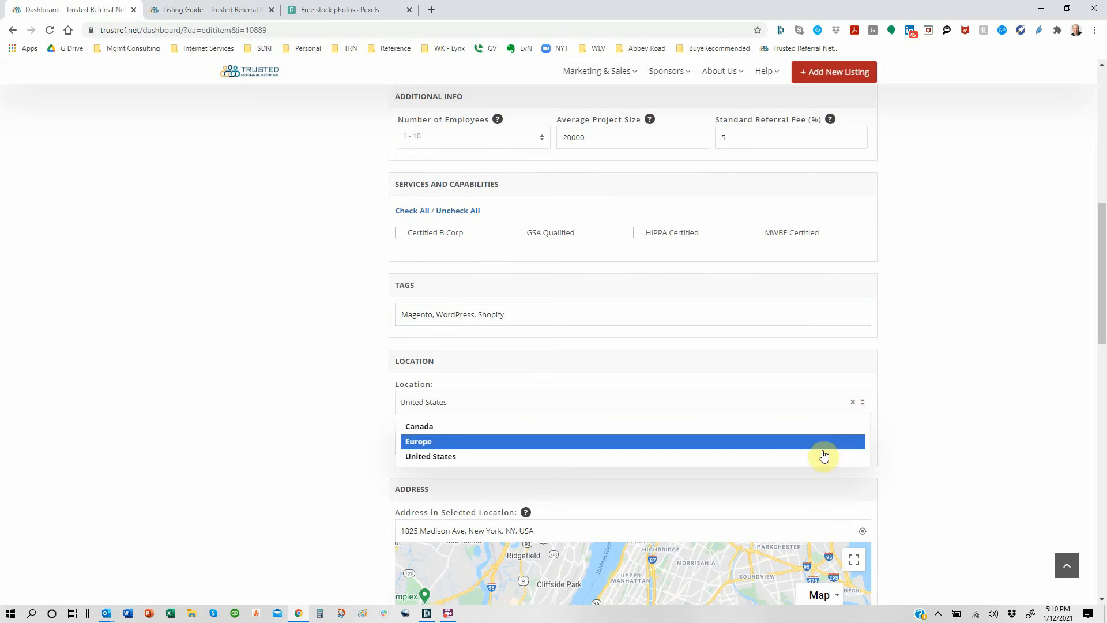
click(820, 459)
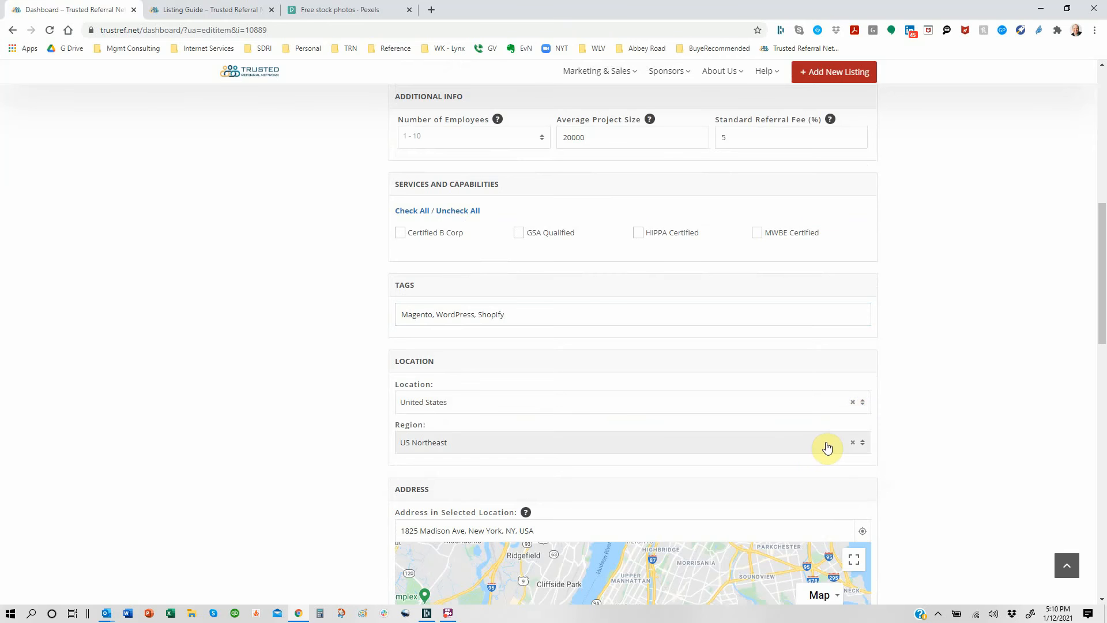
click(863, 444)
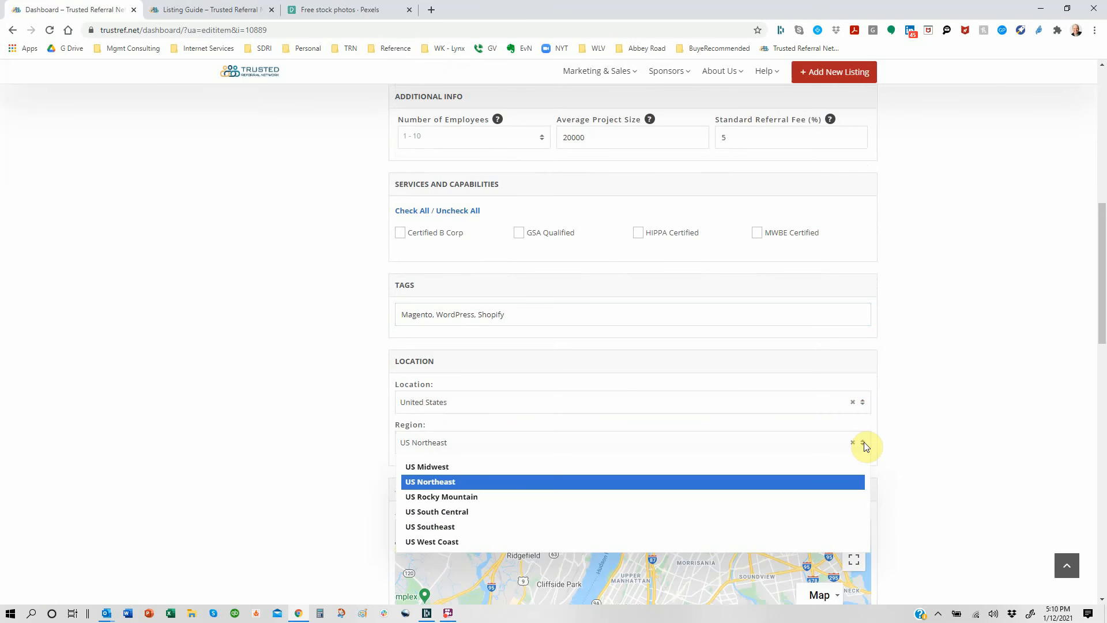
click(681, 482)
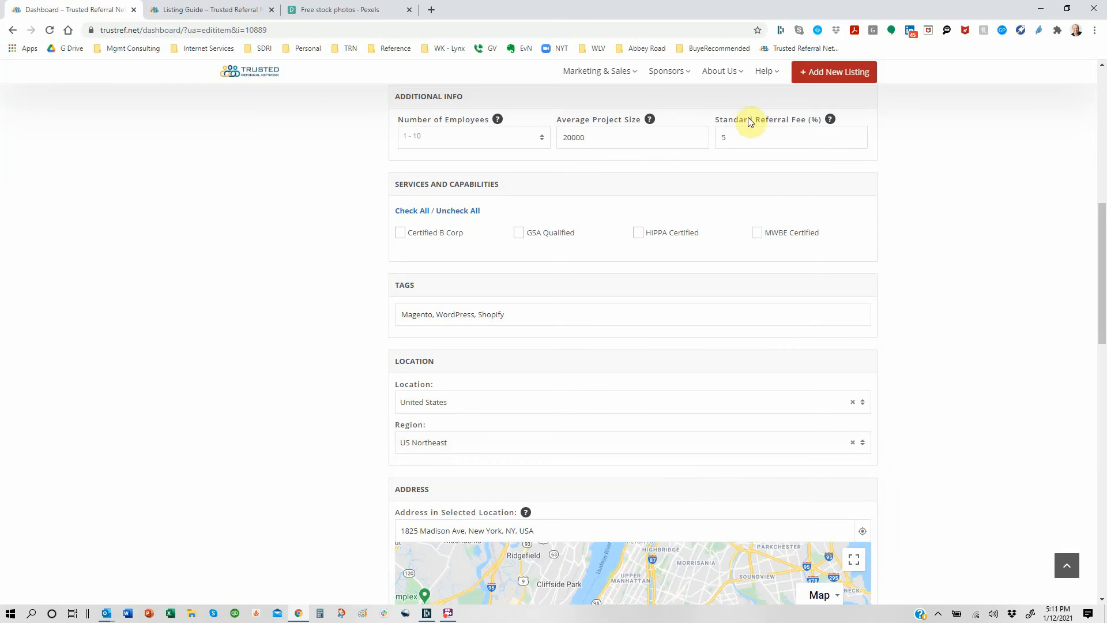
Step: Check the Listing Guide's list of Northeast region states, then return to the edit form
click(179, 11)
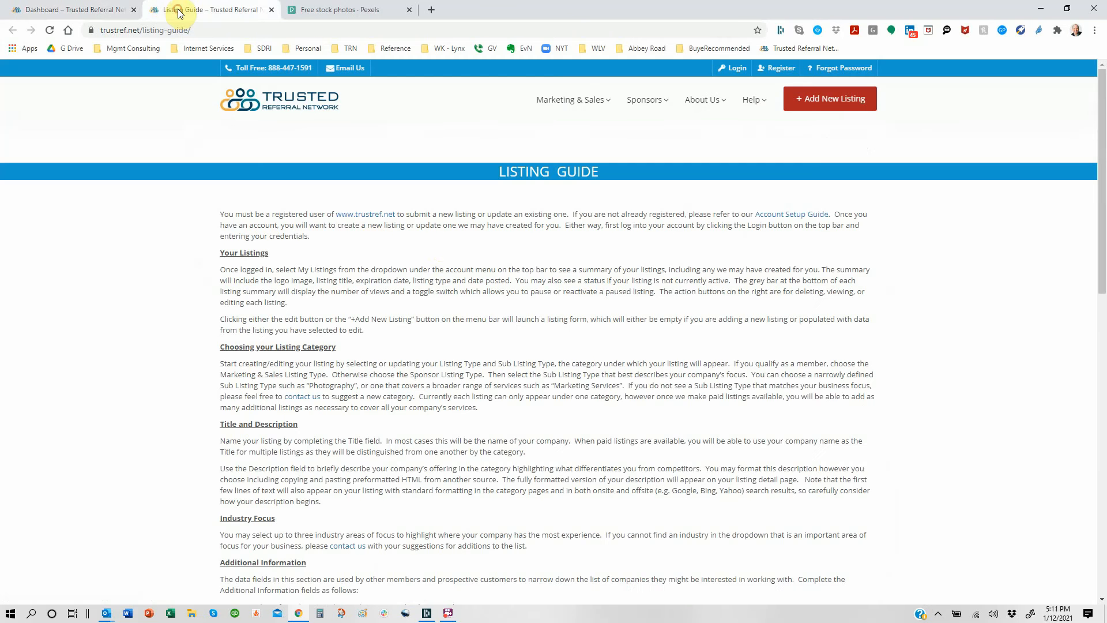
scroll(567, 305, down, 3)
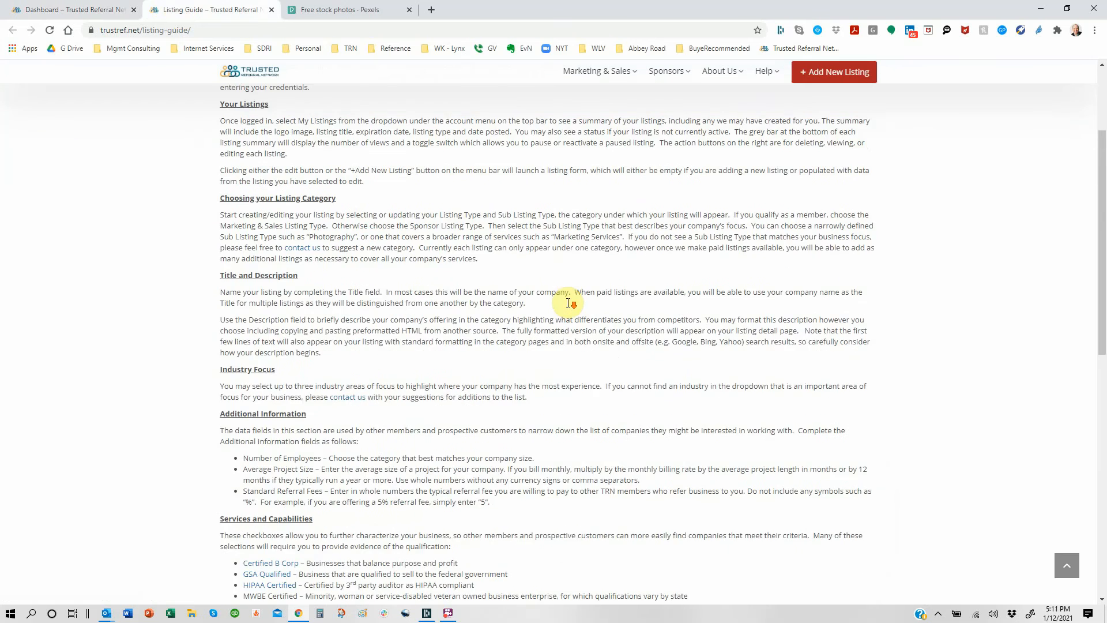
scroll(569, 303, down, 6)
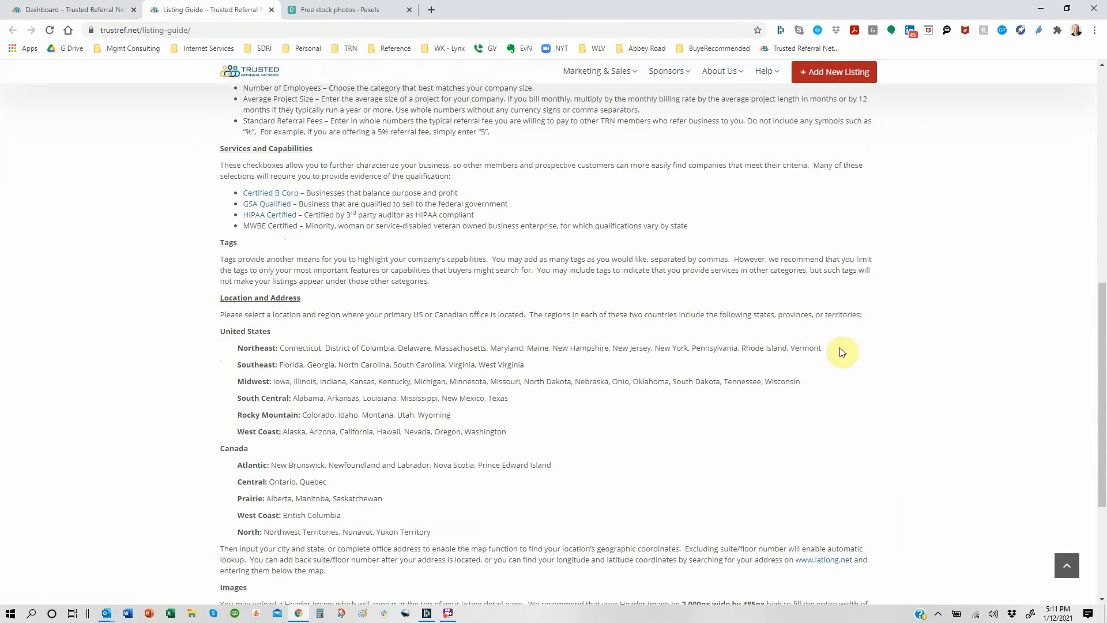
drag(842, 352, 238, 347)
click(566, 354)
click(89, 11)
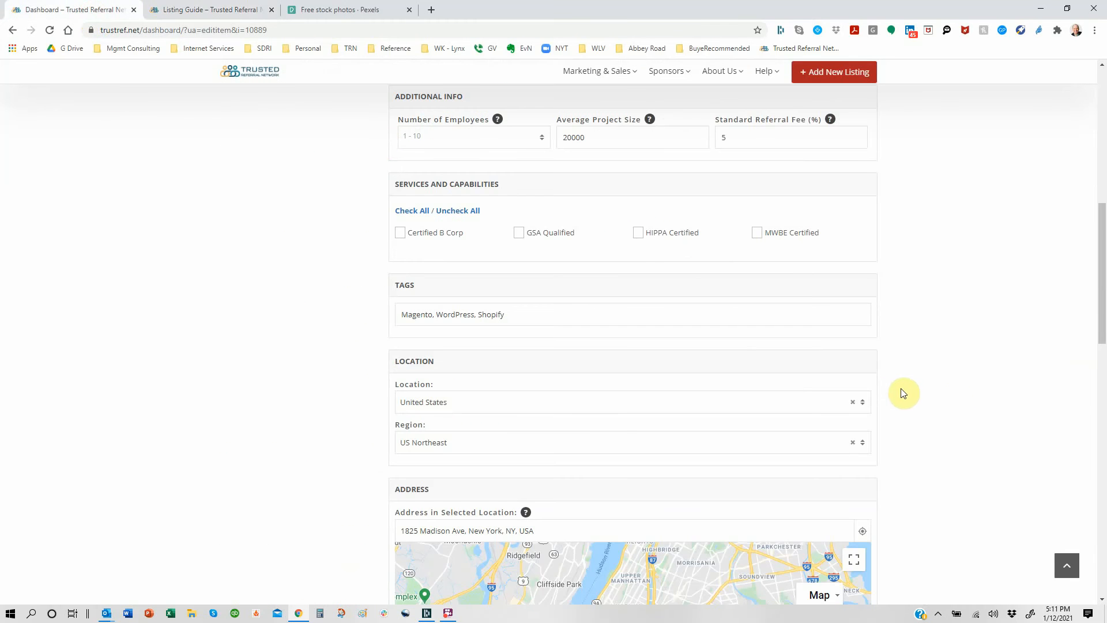
Step: Replace the listing address with a Madison Avenue, New York street address from the Google suggestions
scroll(904, 393, down, 3)
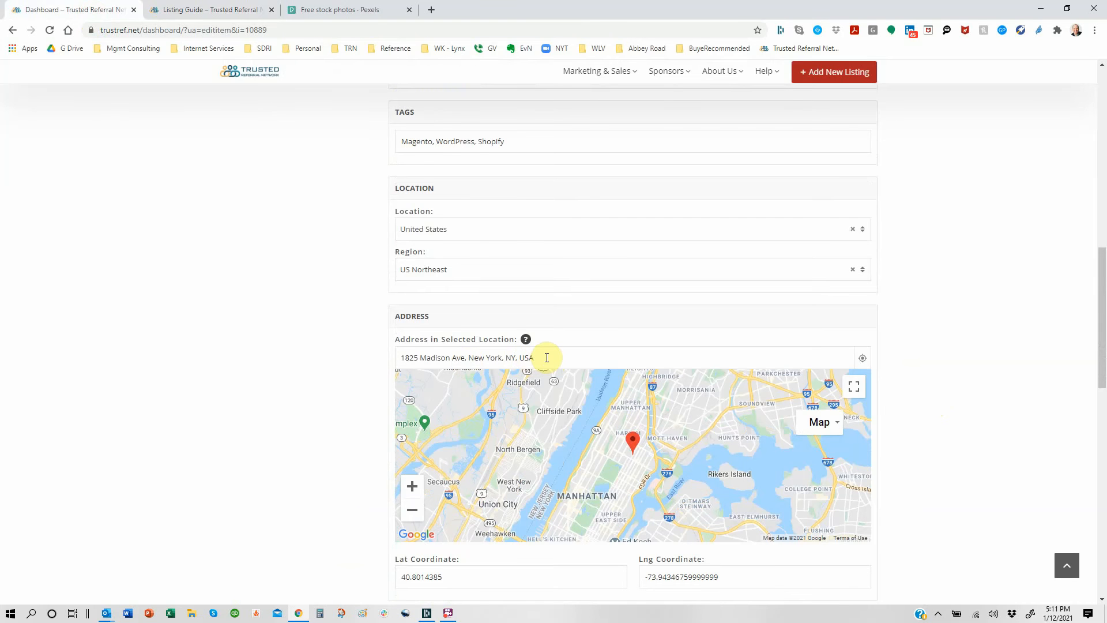
drag(547, 358, 381, 364)
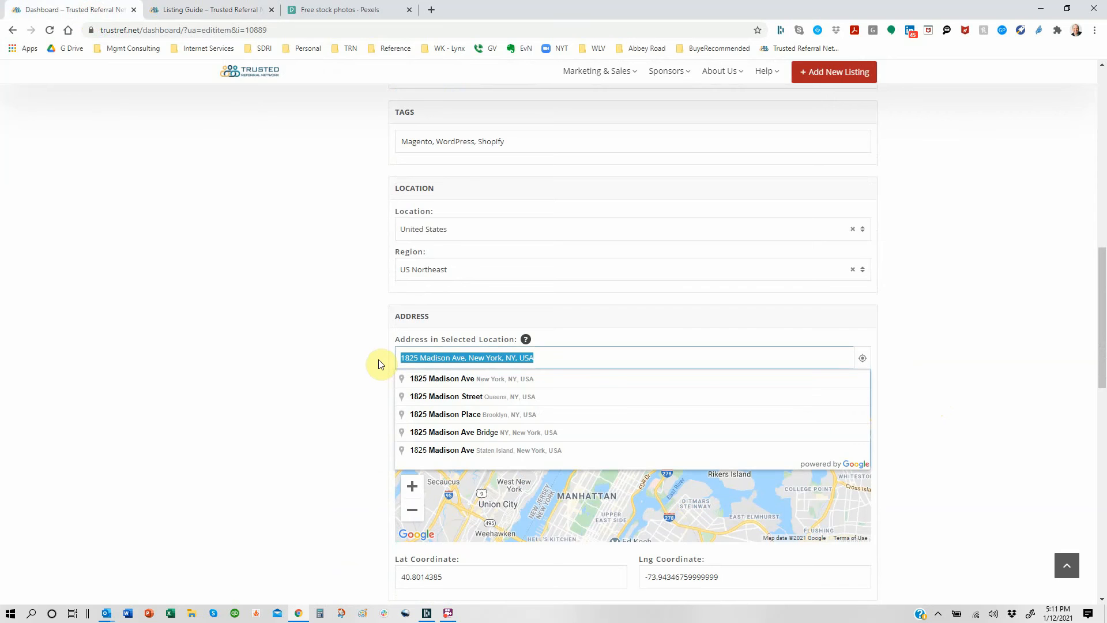
text(New York)
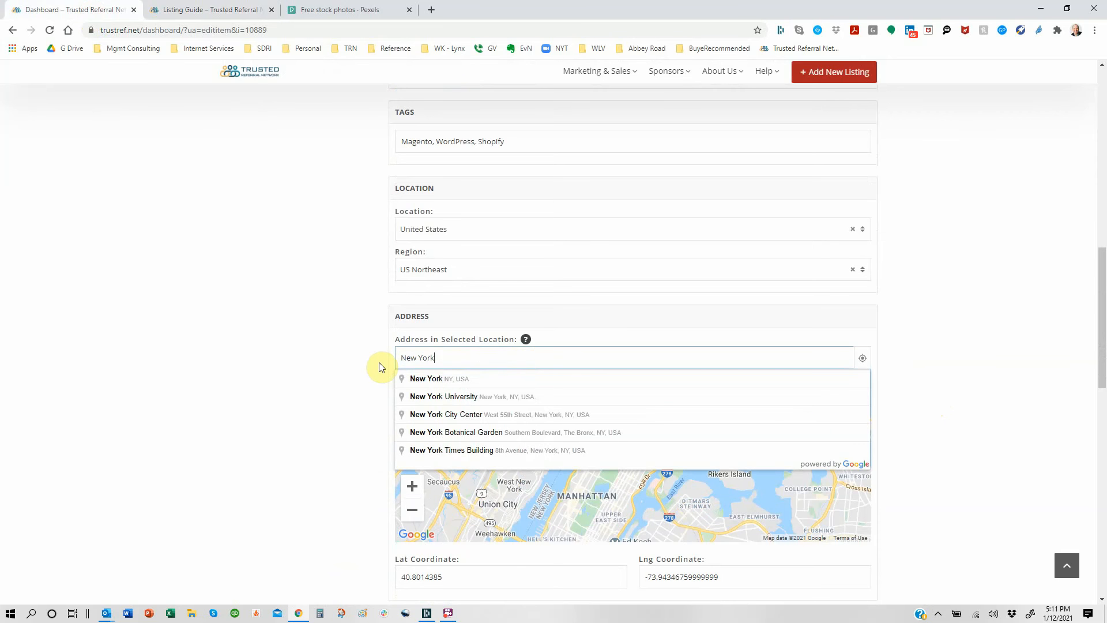
click(430, 379)
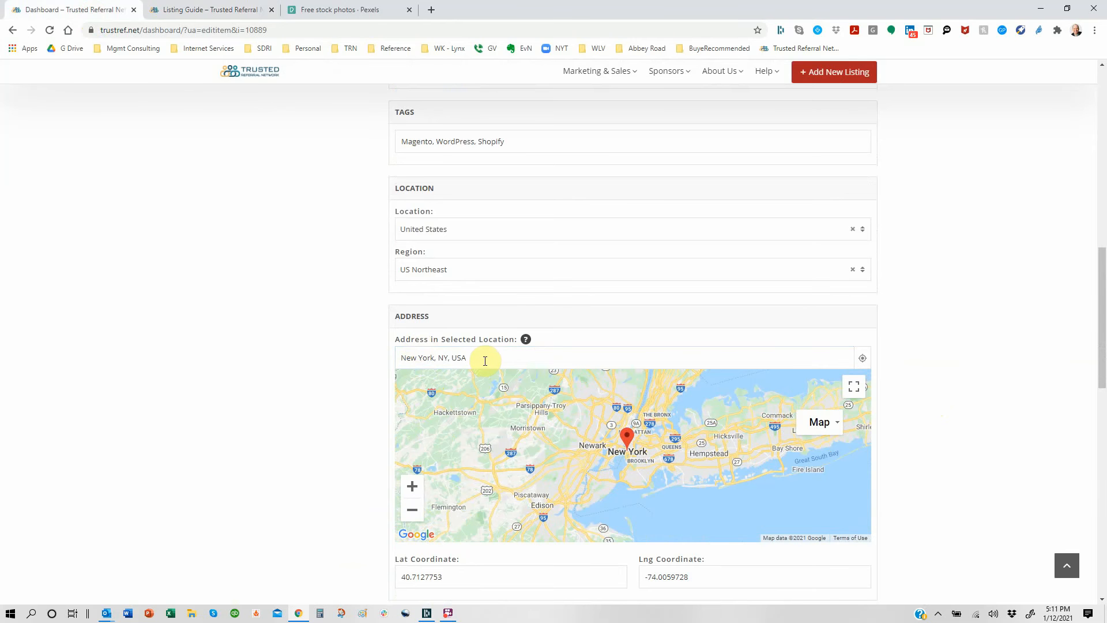
drag(485, 361, 334, 353)
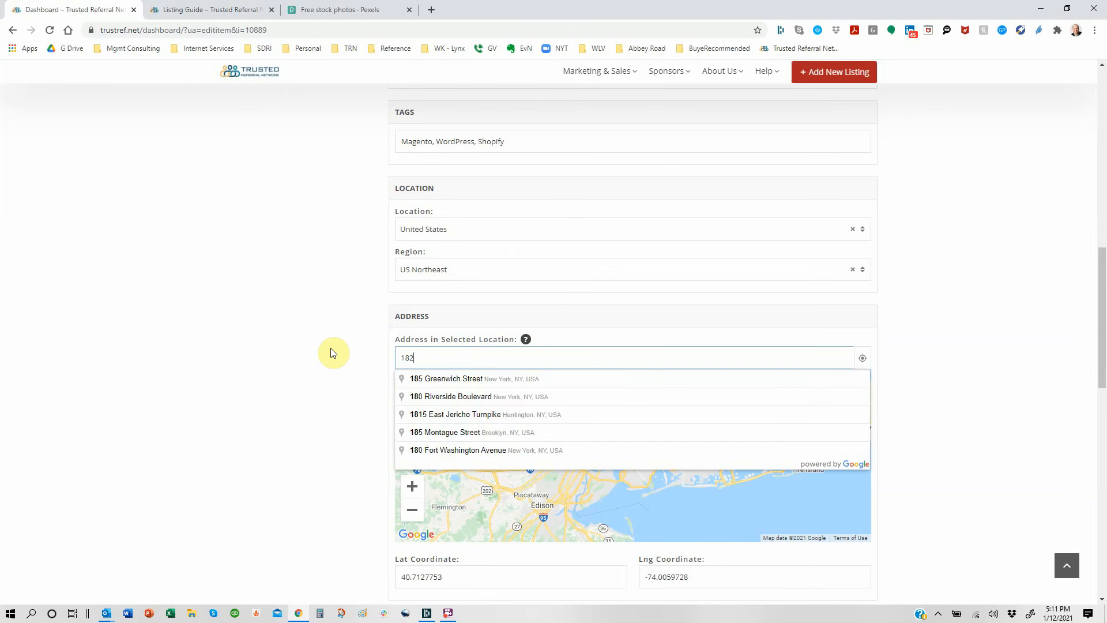
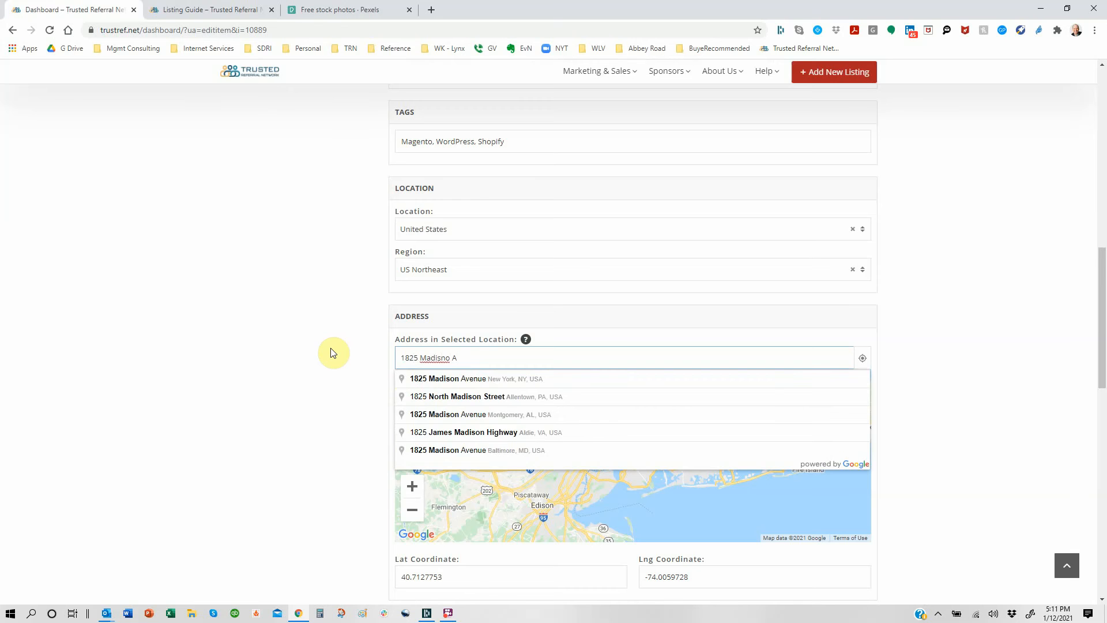
click(429, 378)
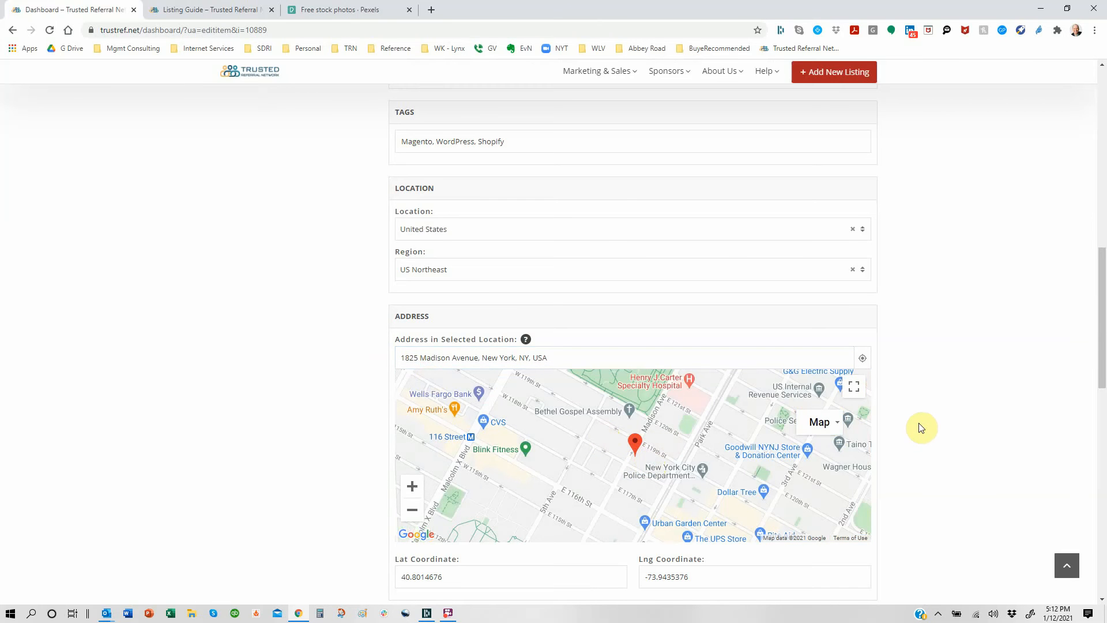
scroll(919, 427, down, 4)
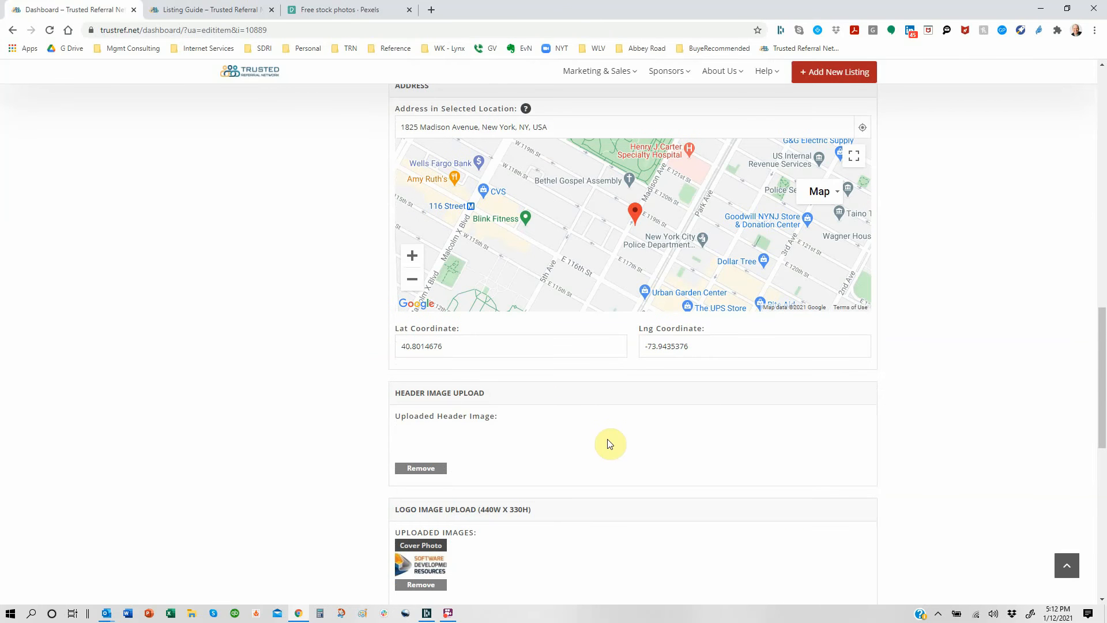
scroll(936, 428, up, 1)
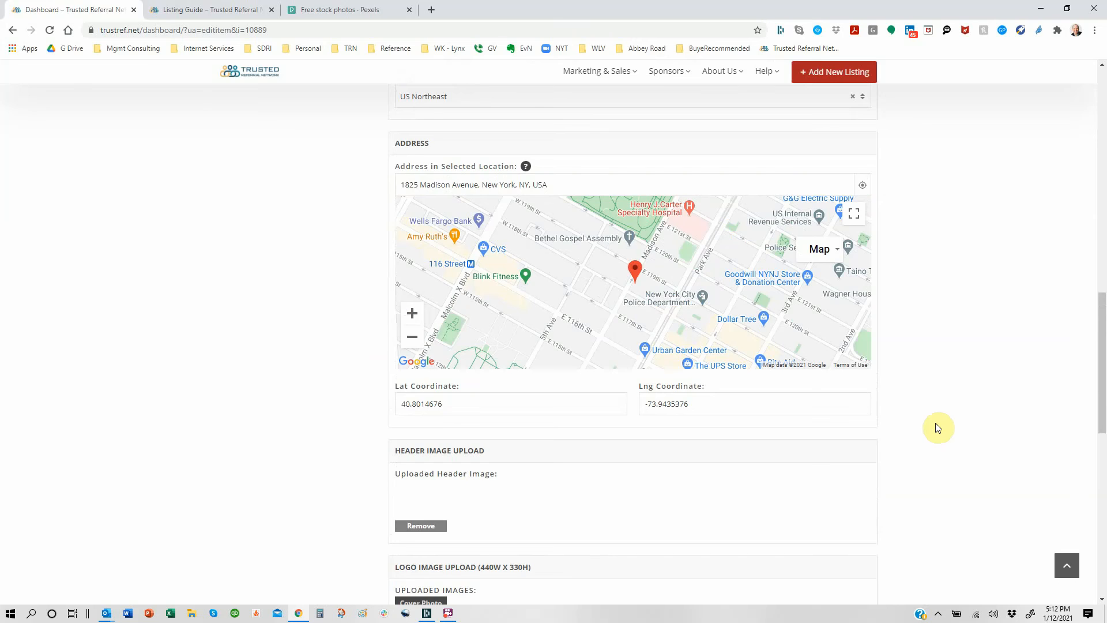
scroll(936, 428, up, 1)
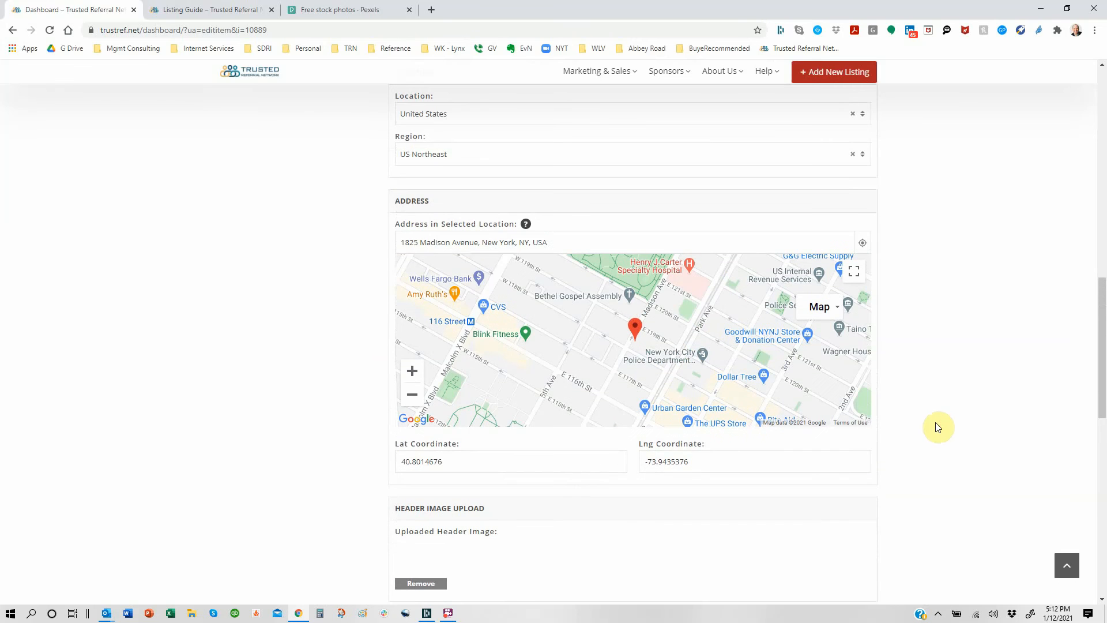
click(201, 13)
scroll(392, 276, up, 5)
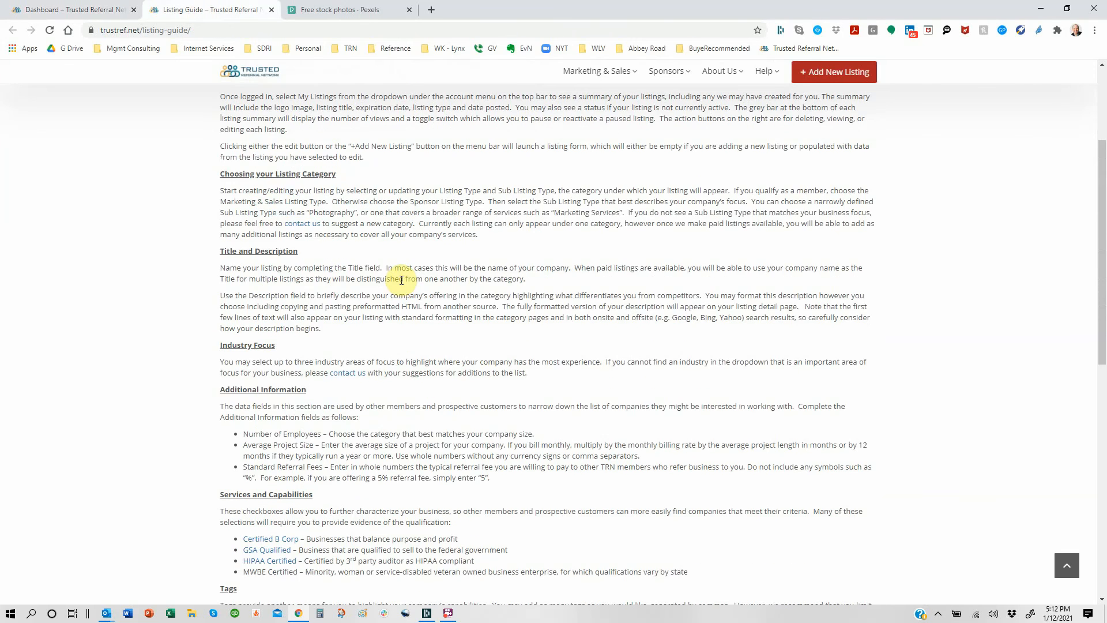
scroll(402, 280, up, 5)
scroll(402, 280, down, 9)
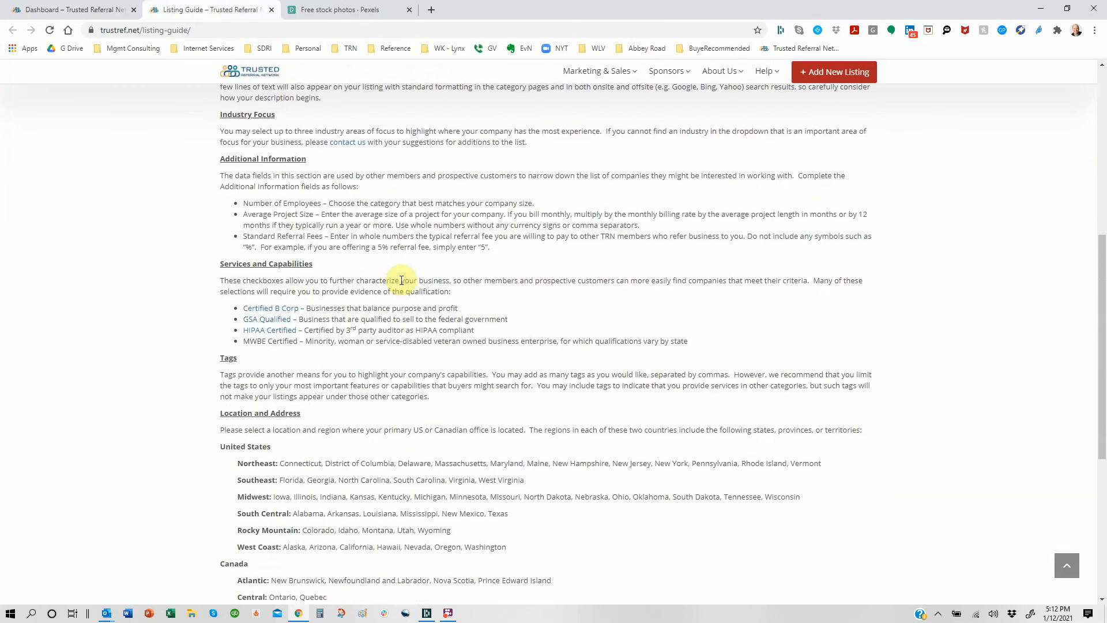
scroll(402, 280, down, 6)
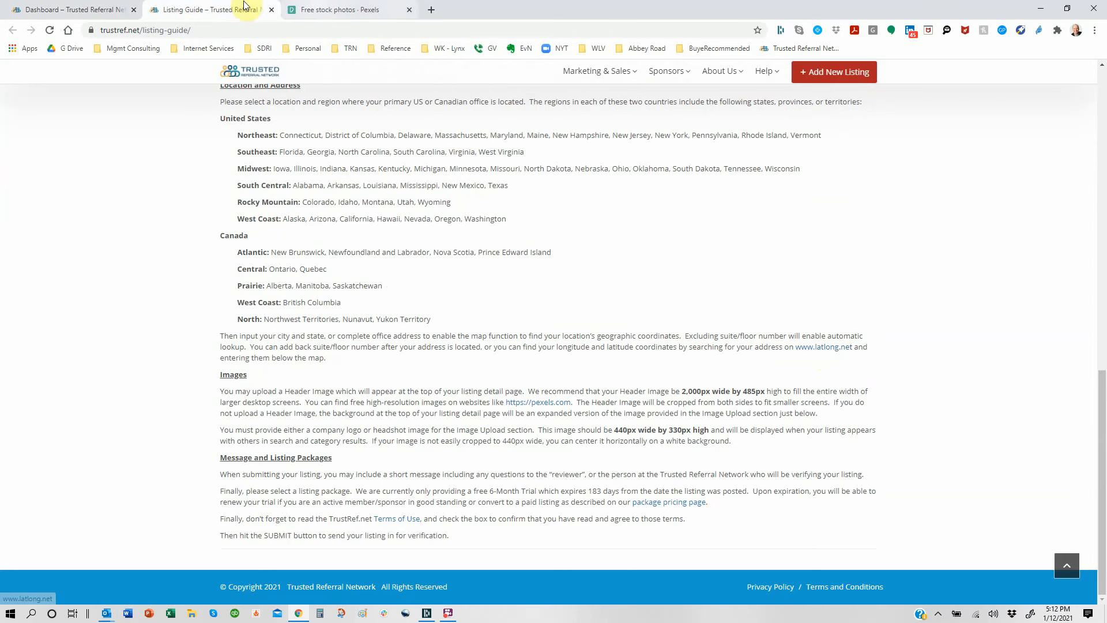
click(81, 9)
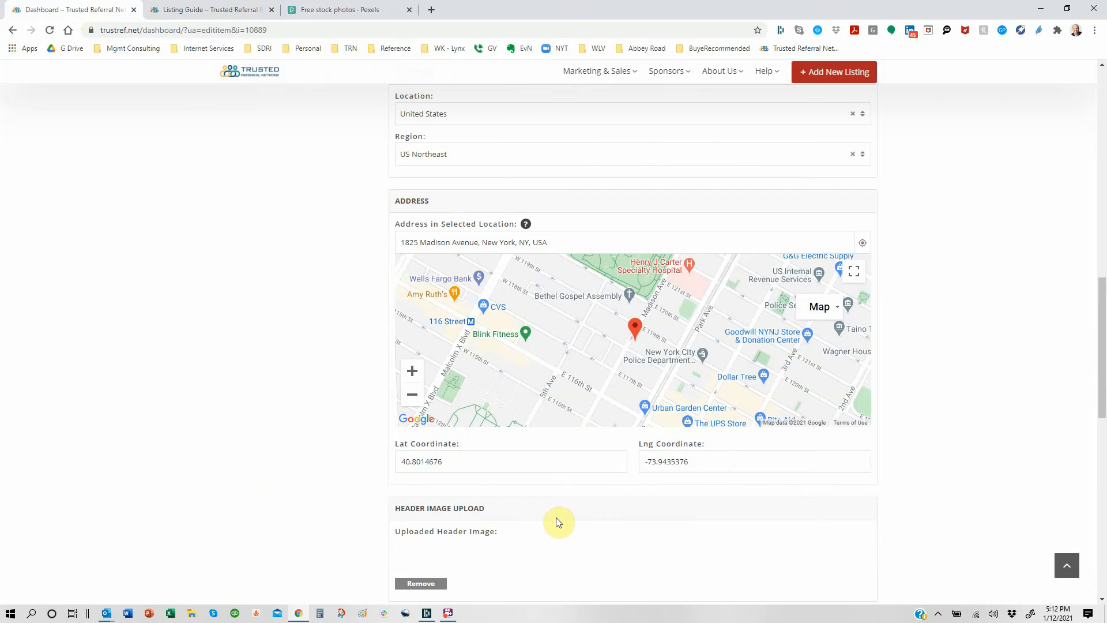
Step: Delete the listing's existing header image and confirm the removal
scroll(559, 522, down, 2)
scroll(557, 522, down, 2)
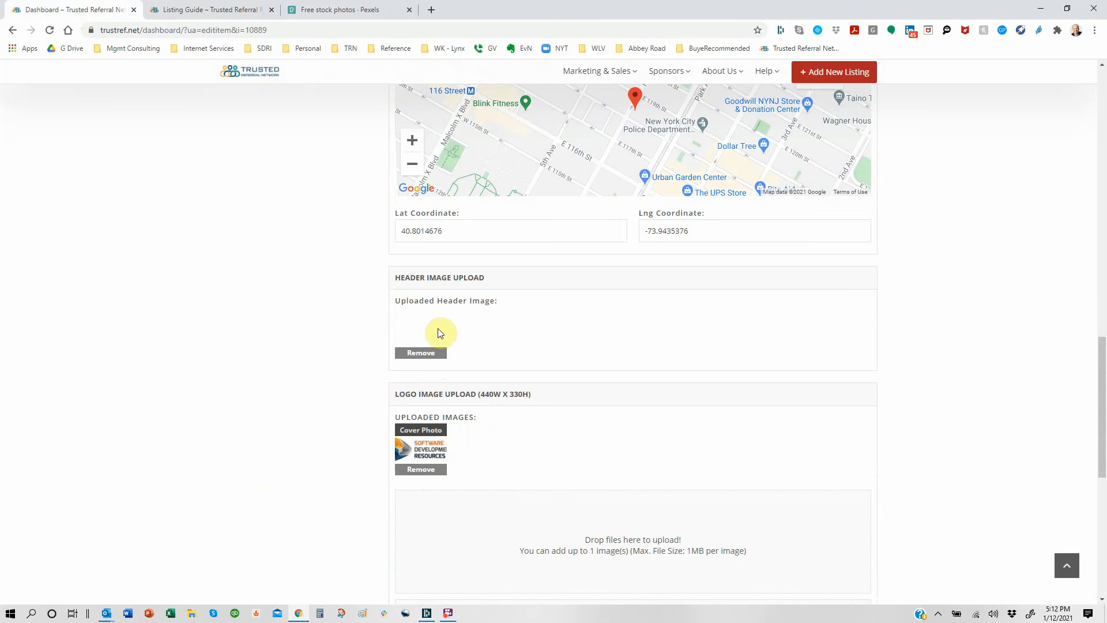
click(430, 357)
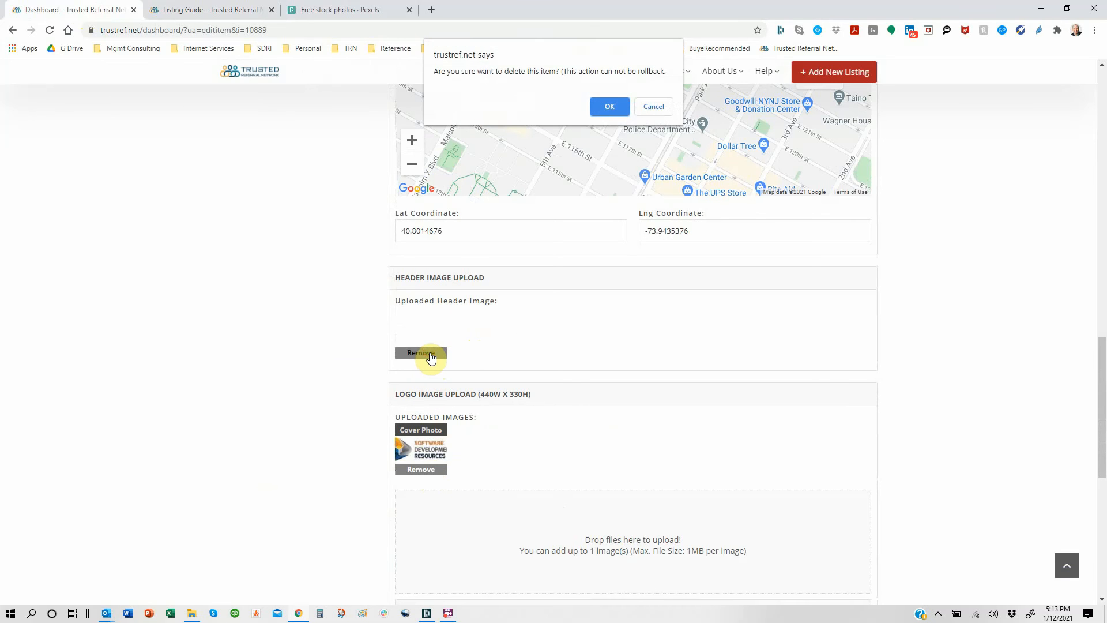
click(611, 107)
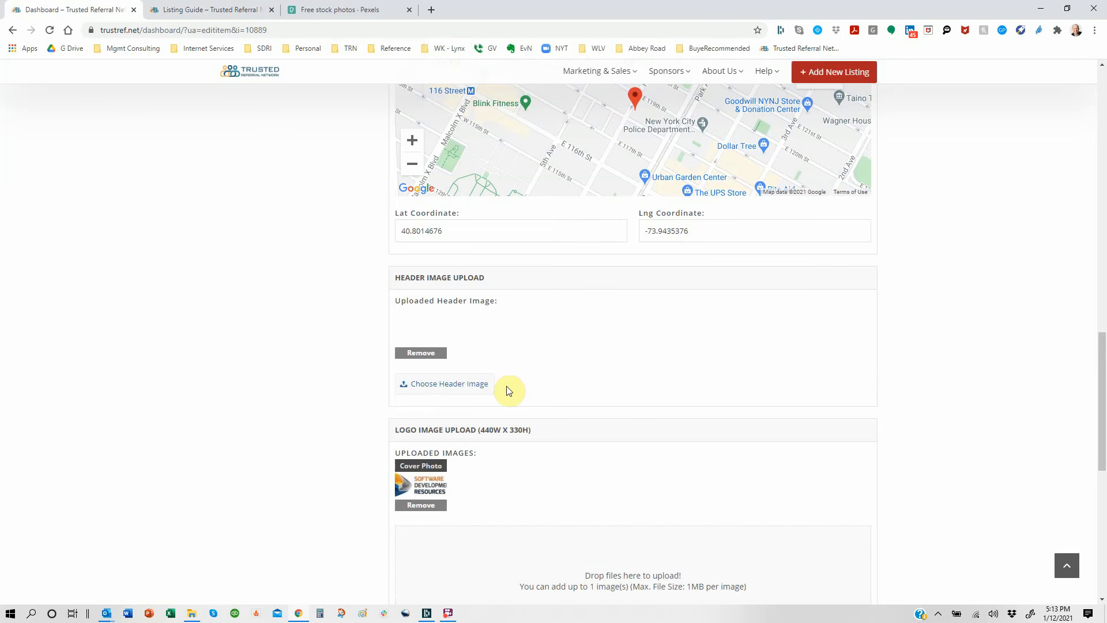
Step: Upload 'Programming Around a Table' from Header Images for SDRI, then view the guide's image advice
click(474, 390)
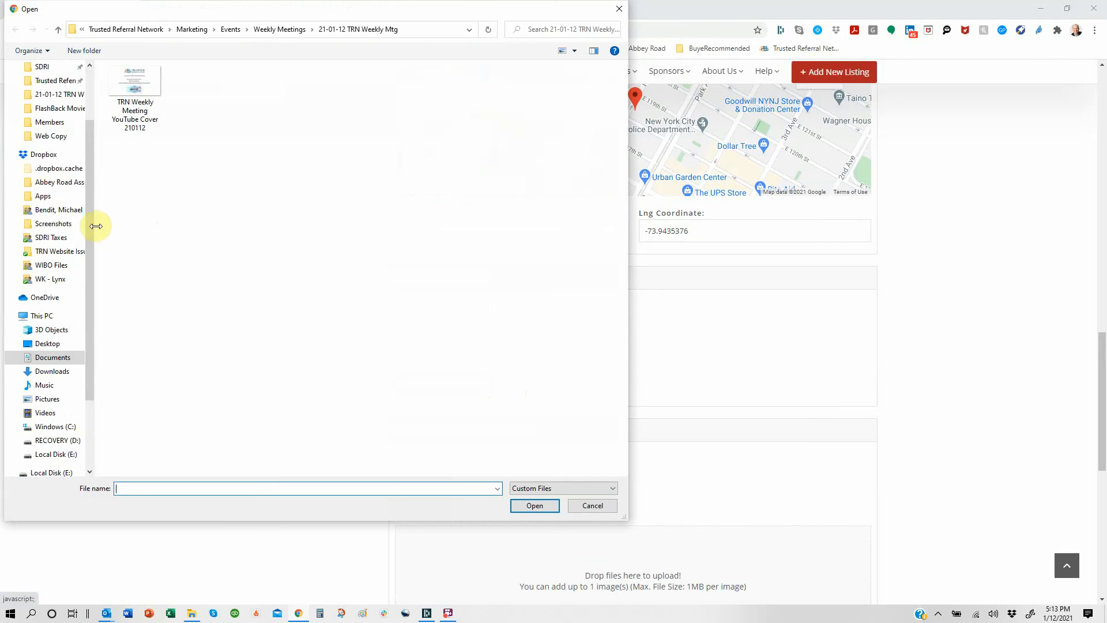
scroll(85, 185, up, 3)
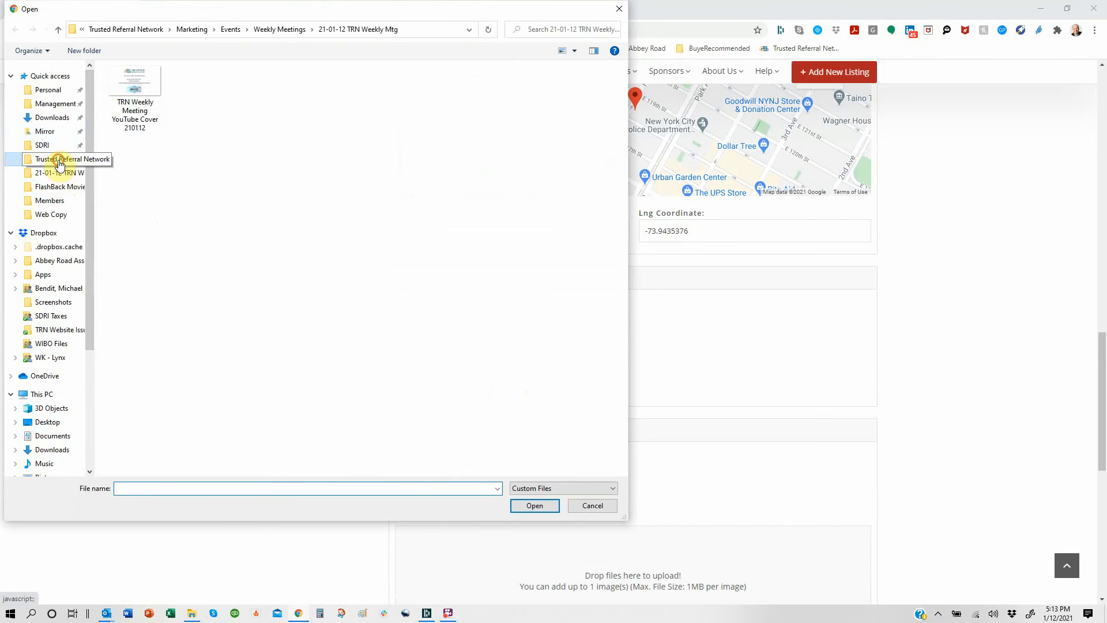
click(55, 160)
double_click(314, 112)
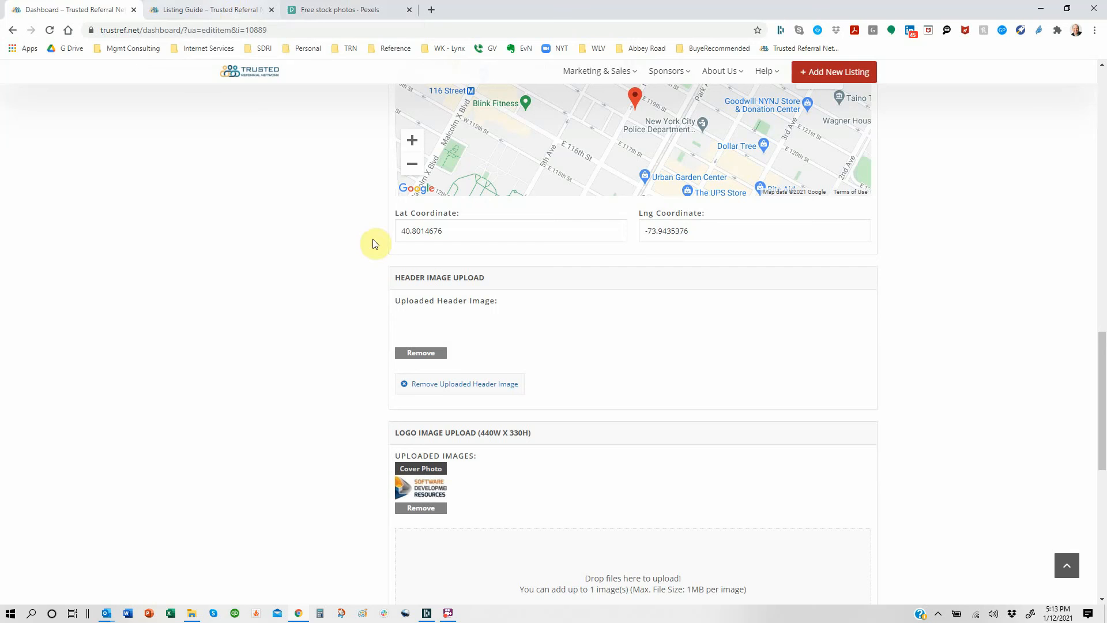
click(450, 385)
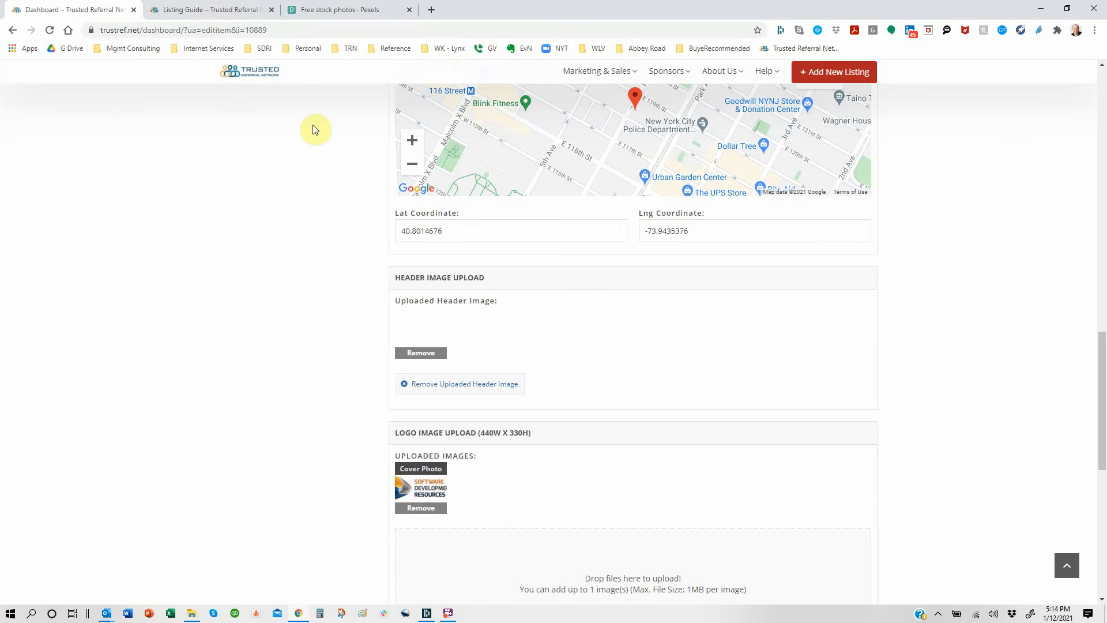
click(234, 14)
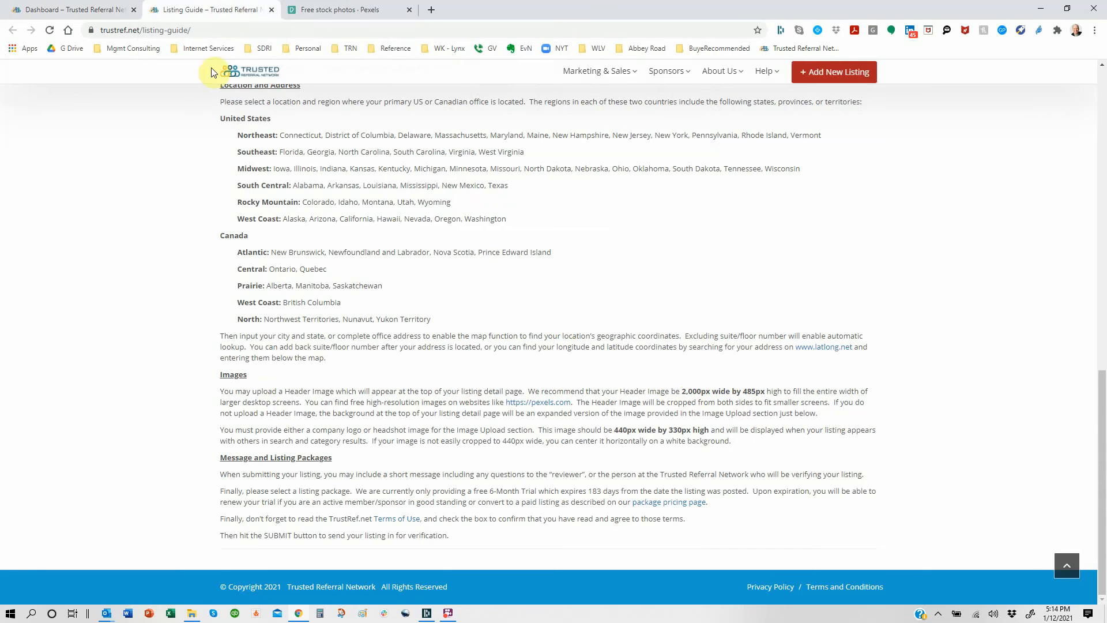
Step: Return to the listing edit form and bring up the Message to Reviewer section
click(107, 10)
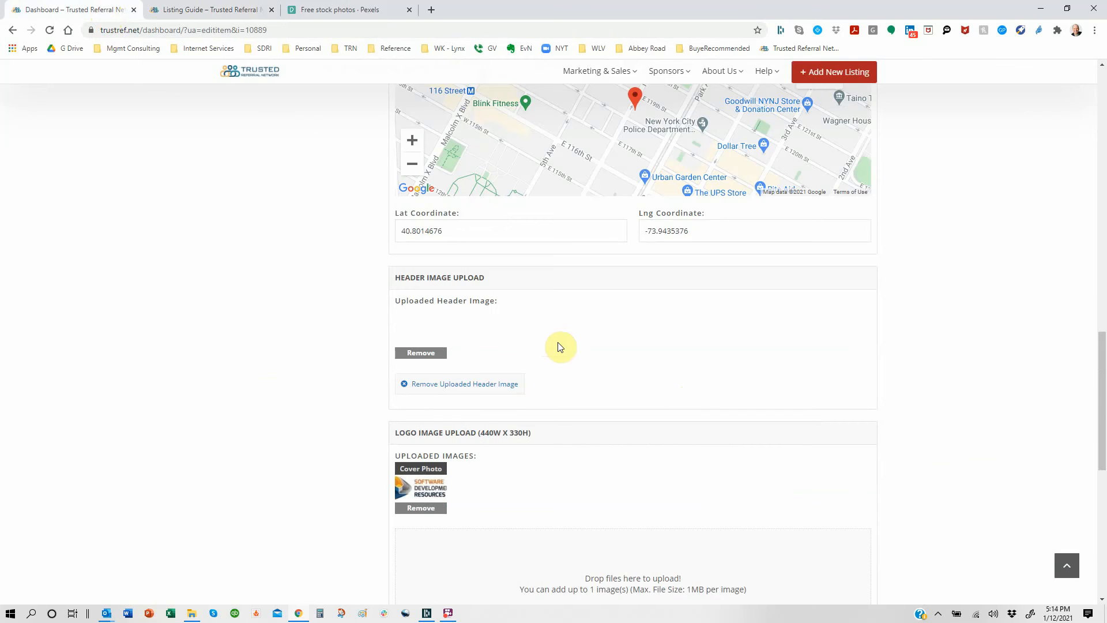
scroll(559, 346, down, 8)
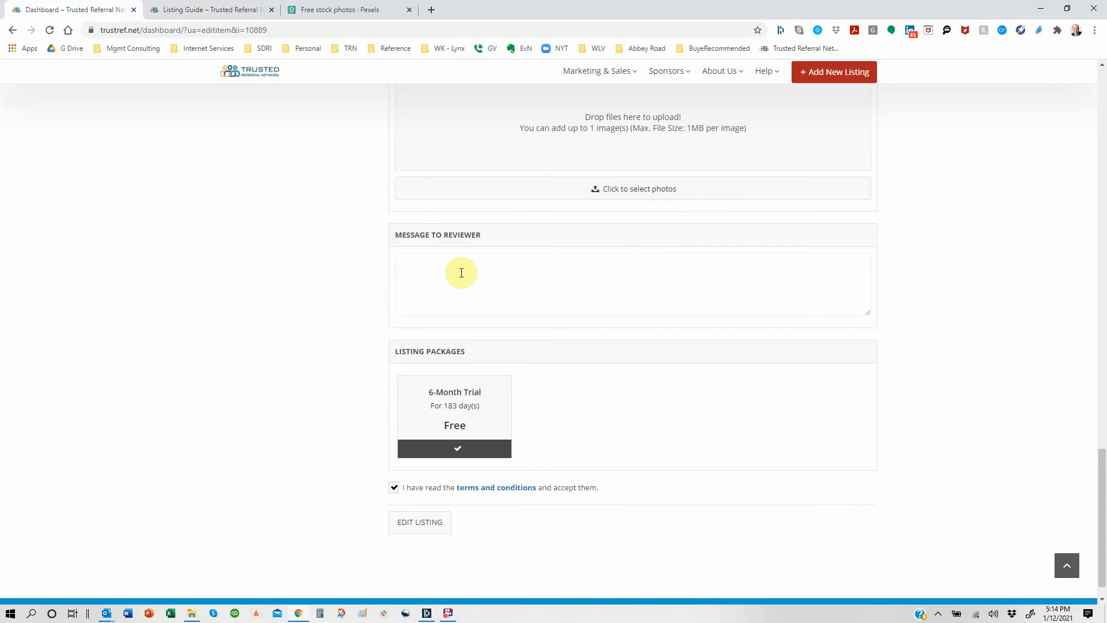
Step: Write 'I had difficulty finding a good header image. Can you help me?' to the reviewer, then open Pexels
click(462, 273)
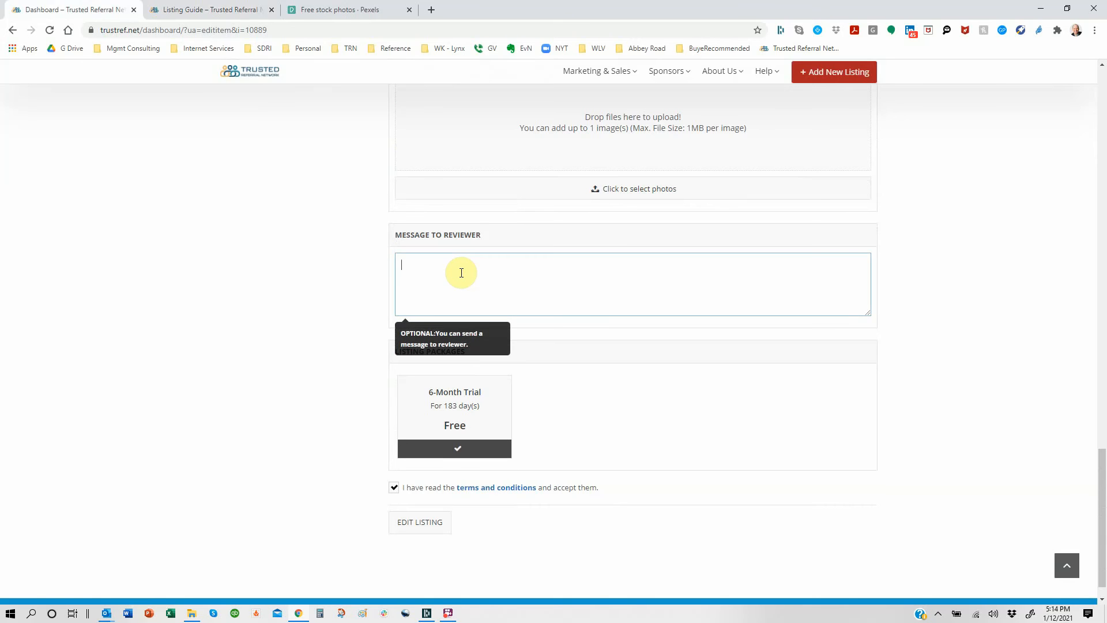
text(I had difficulty finding a good header image)
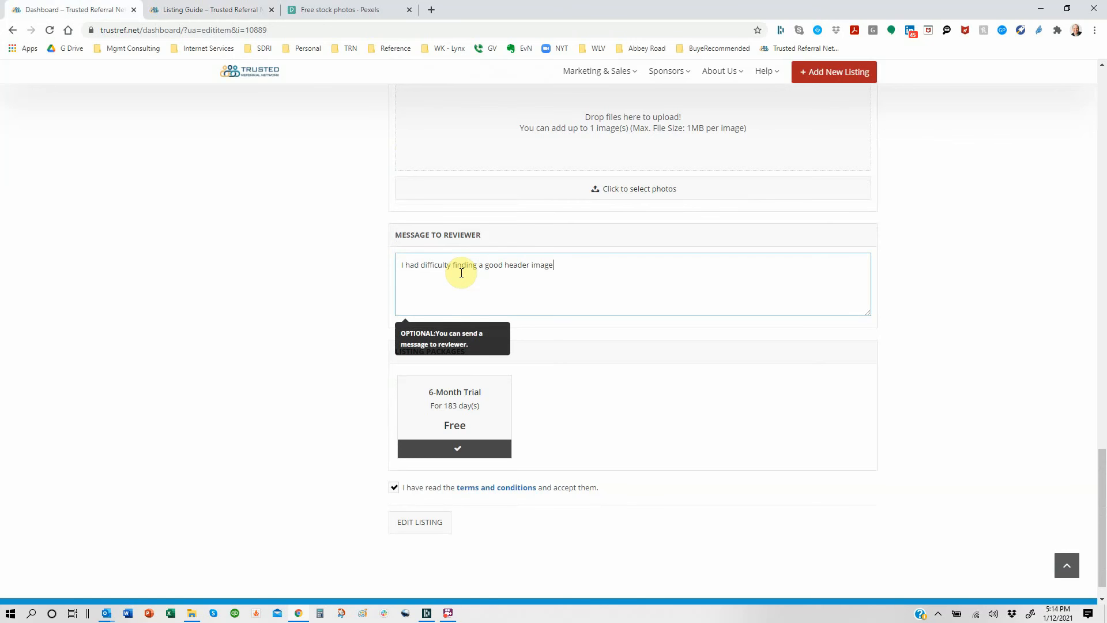
text(.  Can you help me?)
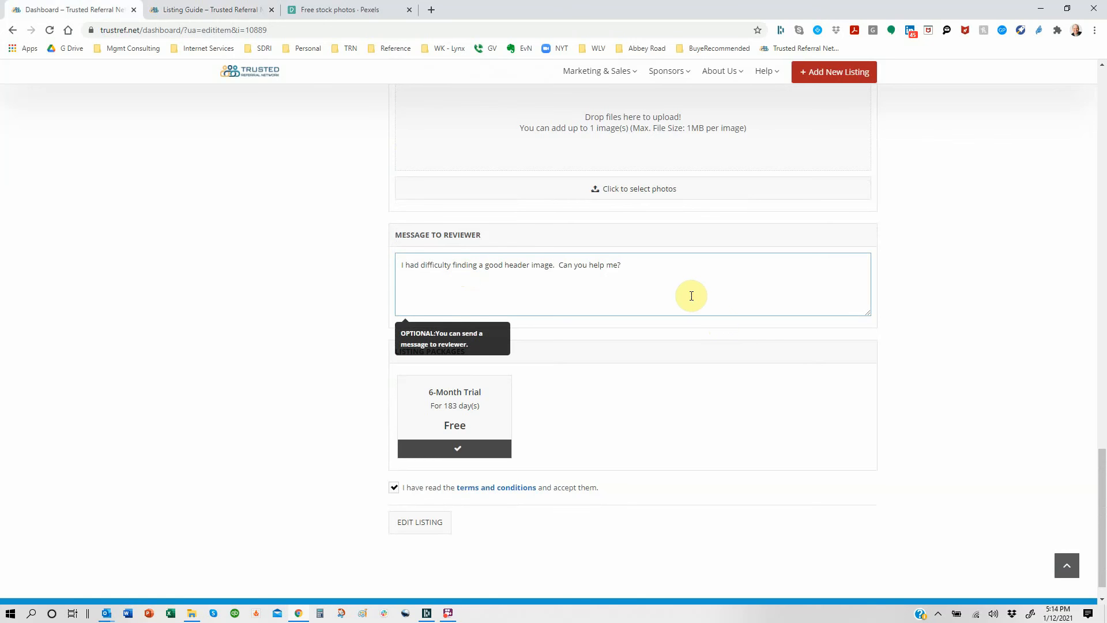
click(364, 9)
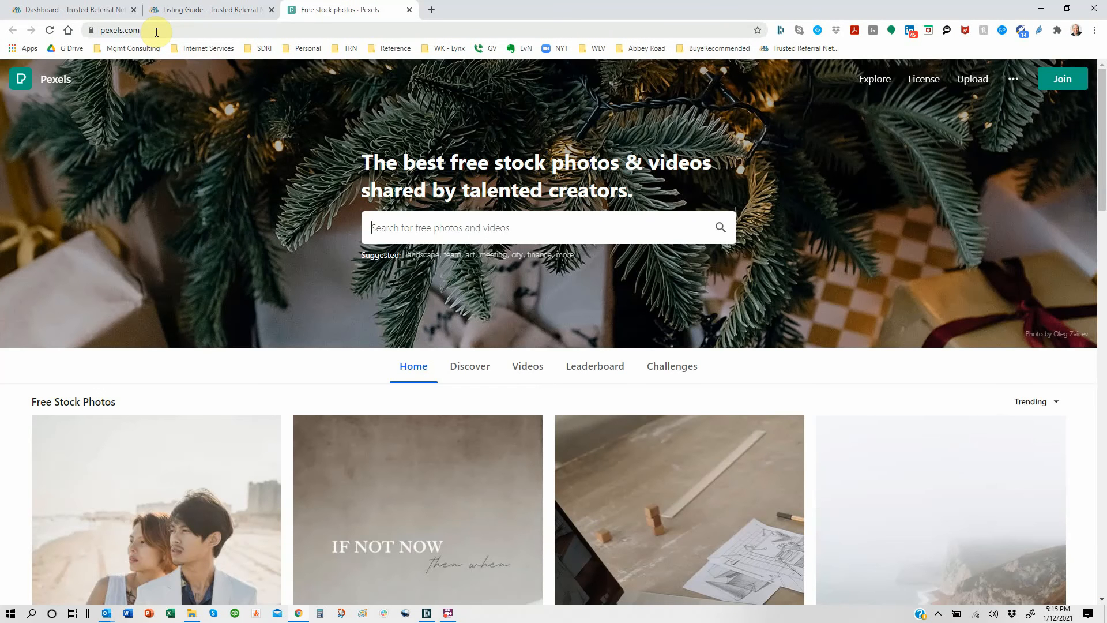
Step: Back on the edit form, confirm the 6-Month Trial package and submit the edited listing
click(205, 12)
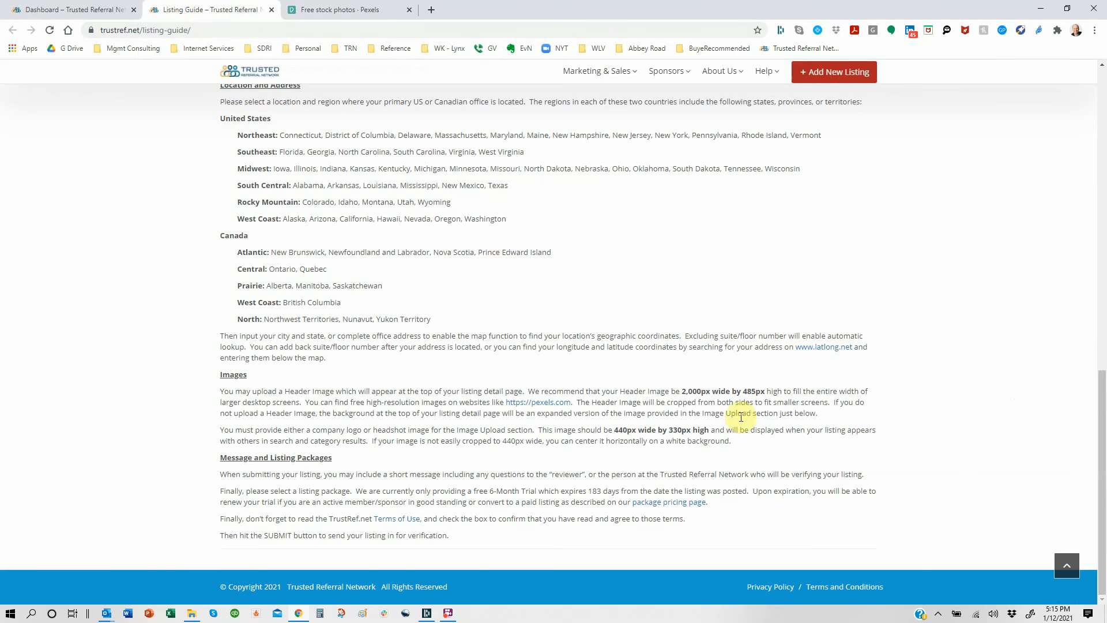
click(75, 10)
scroll(678, 437, down, 1)
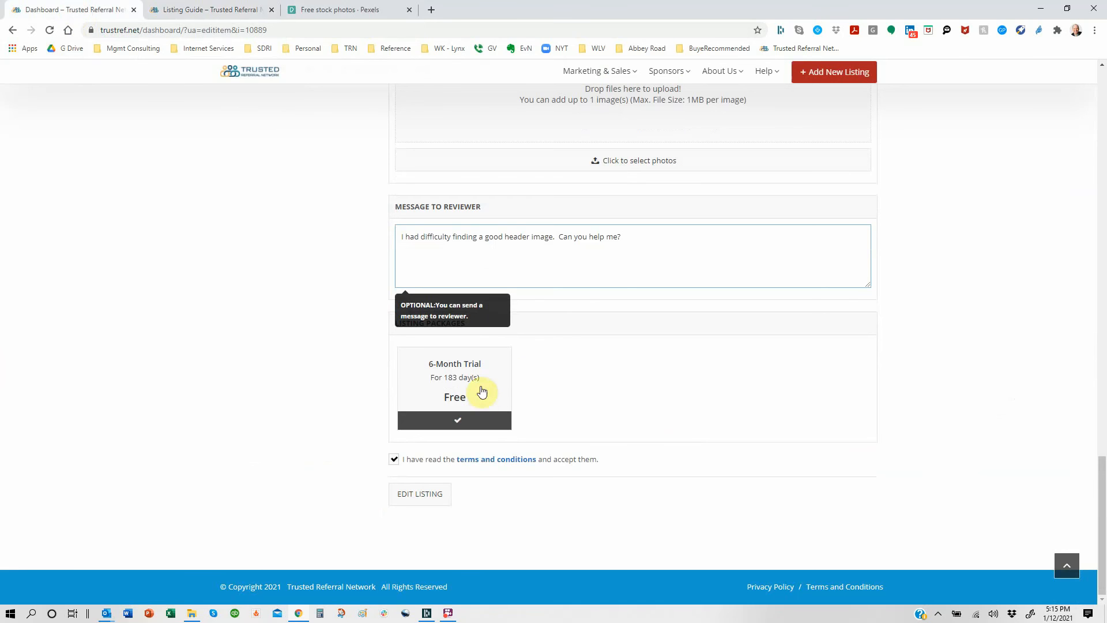
click(615, 274)
click(460, 390)
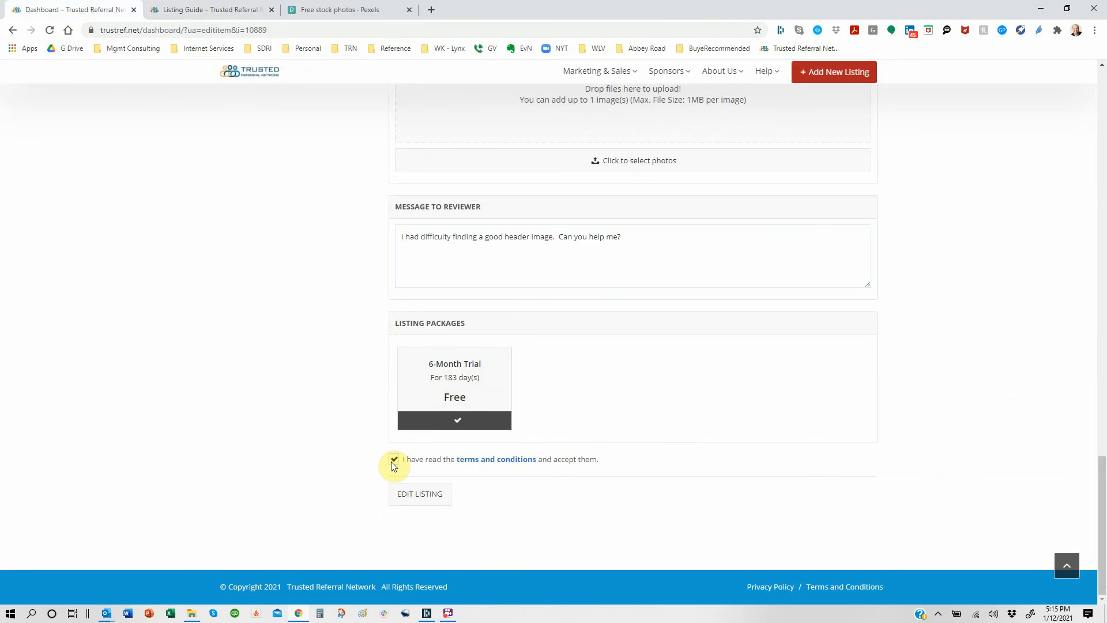
click(411, 495)
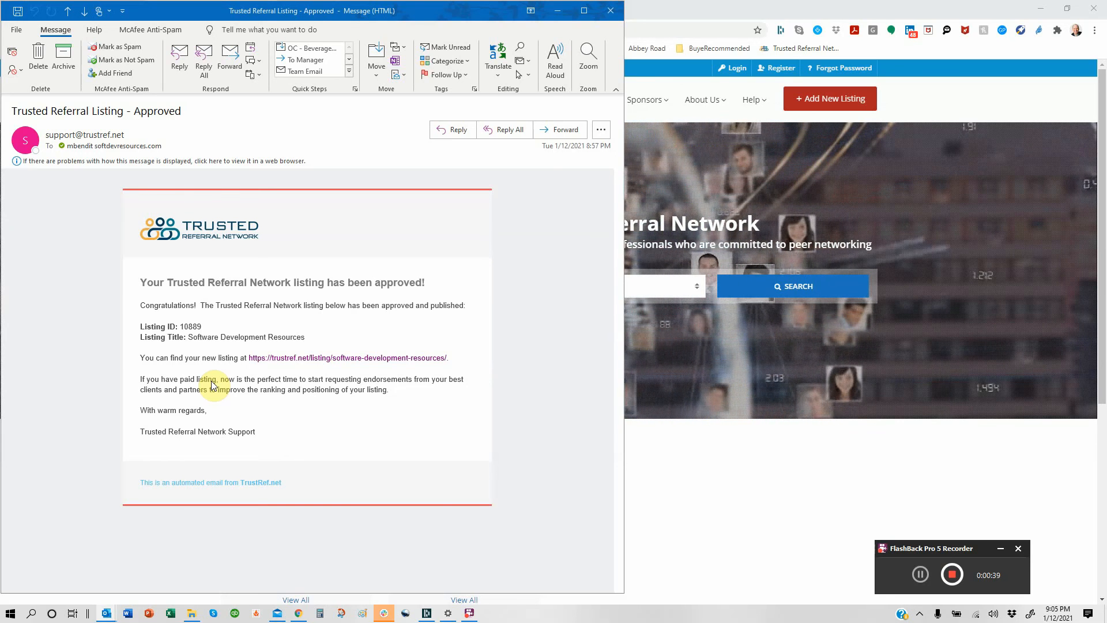
Step: Follow the approval email's listing URL to the live Software Development Resources page
click(289, 359)
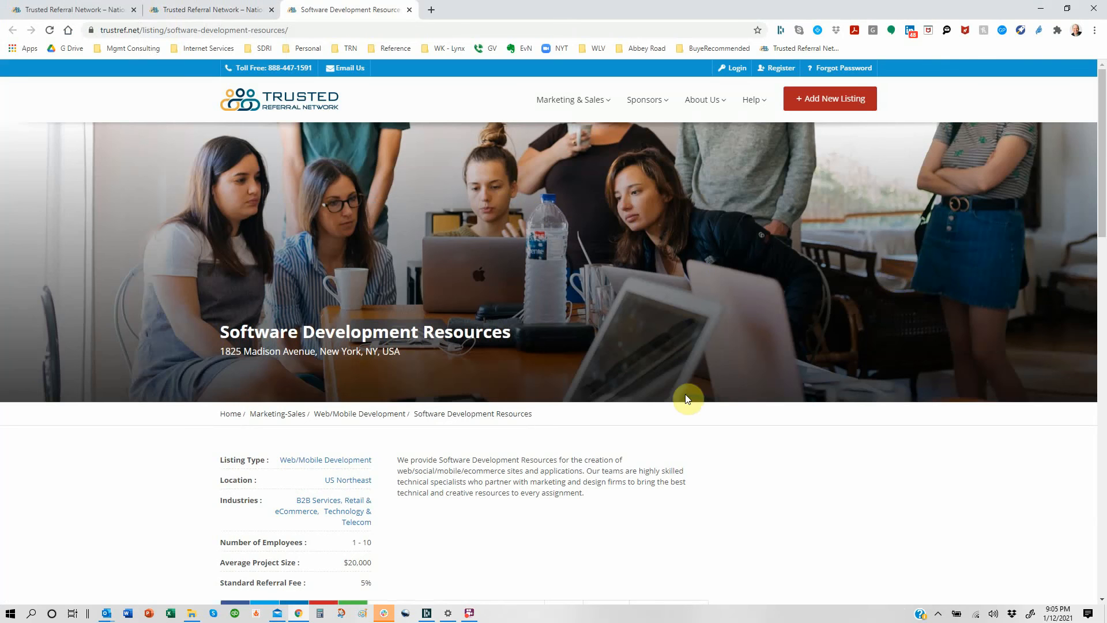
scroll(723, 462, down, 3)
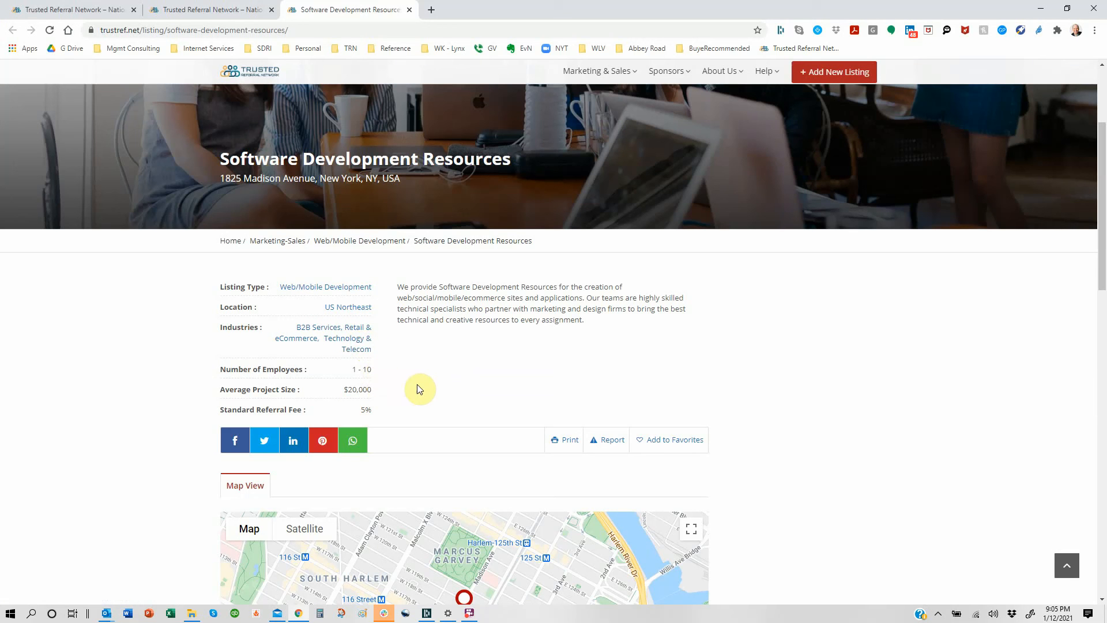
scroll(418, 385, down, 8)
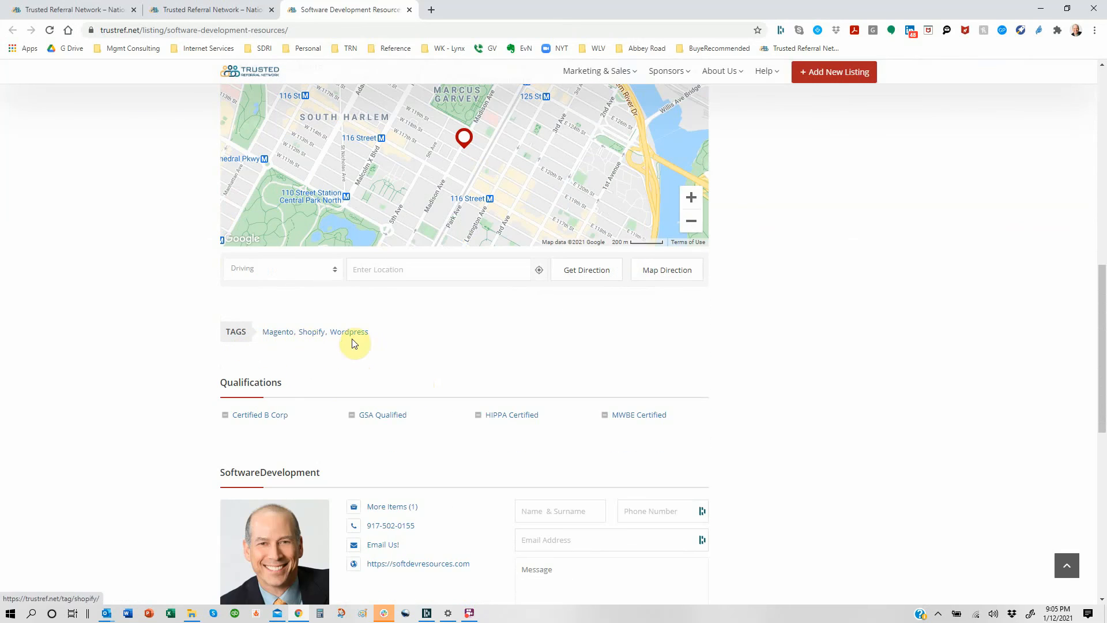
scroll(430, 341, down, 1)
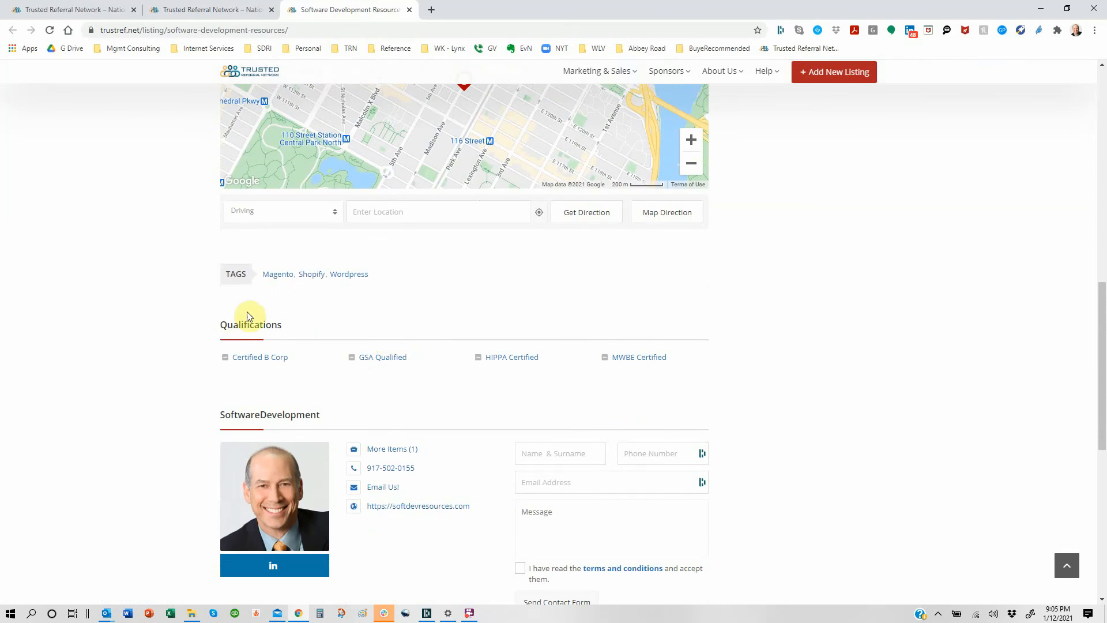
scroll(759, 365, down, 3)
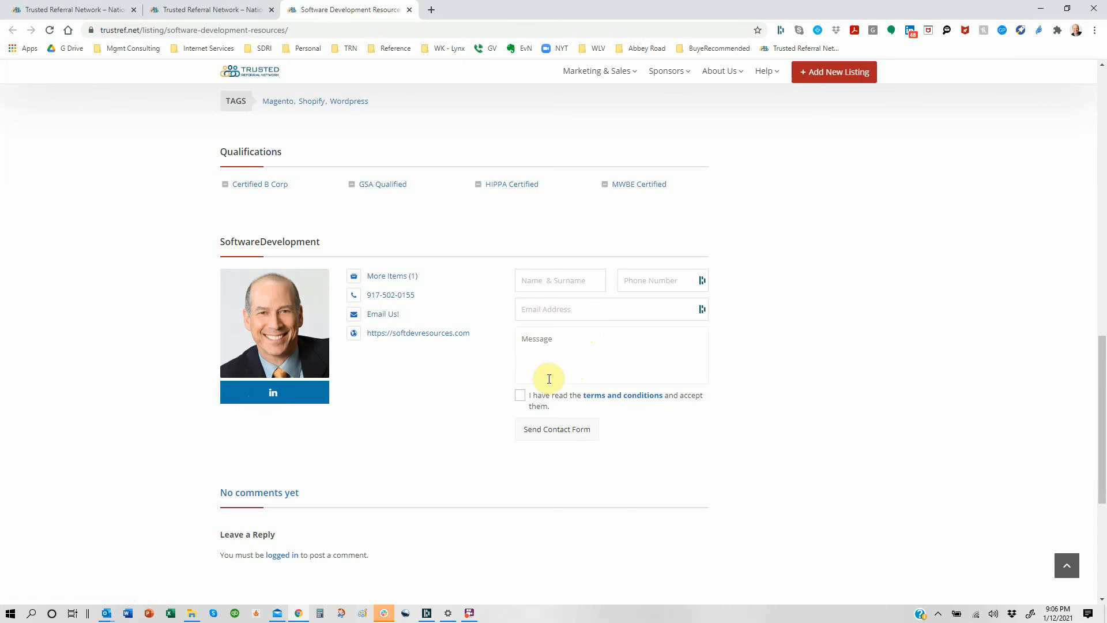
scroll(414, 384, down, 5)
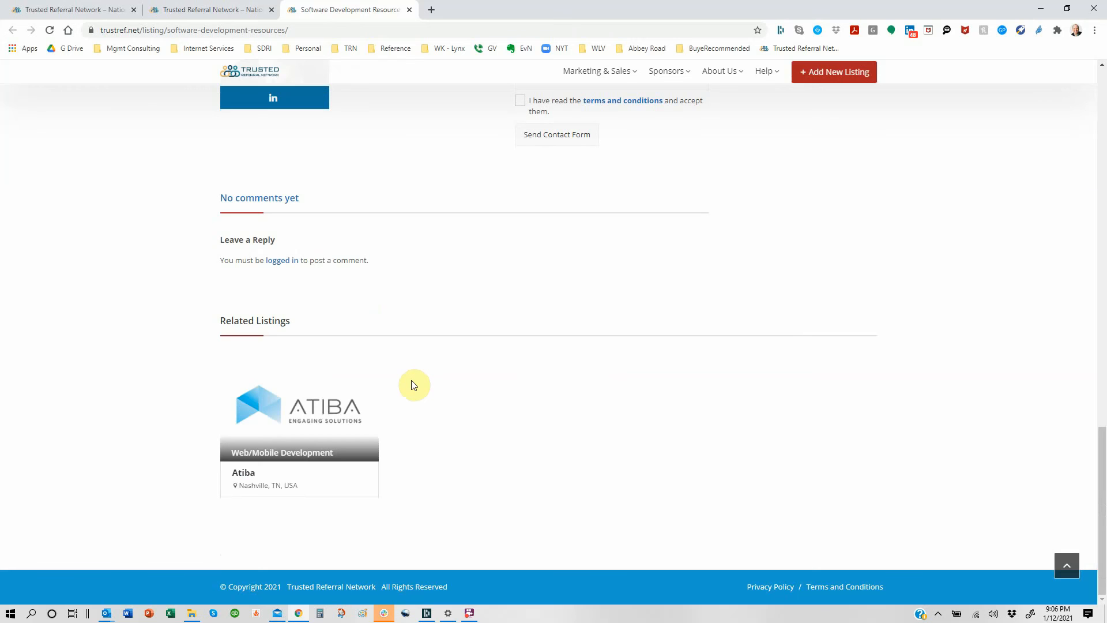
scroll(730, 334, up, 12)
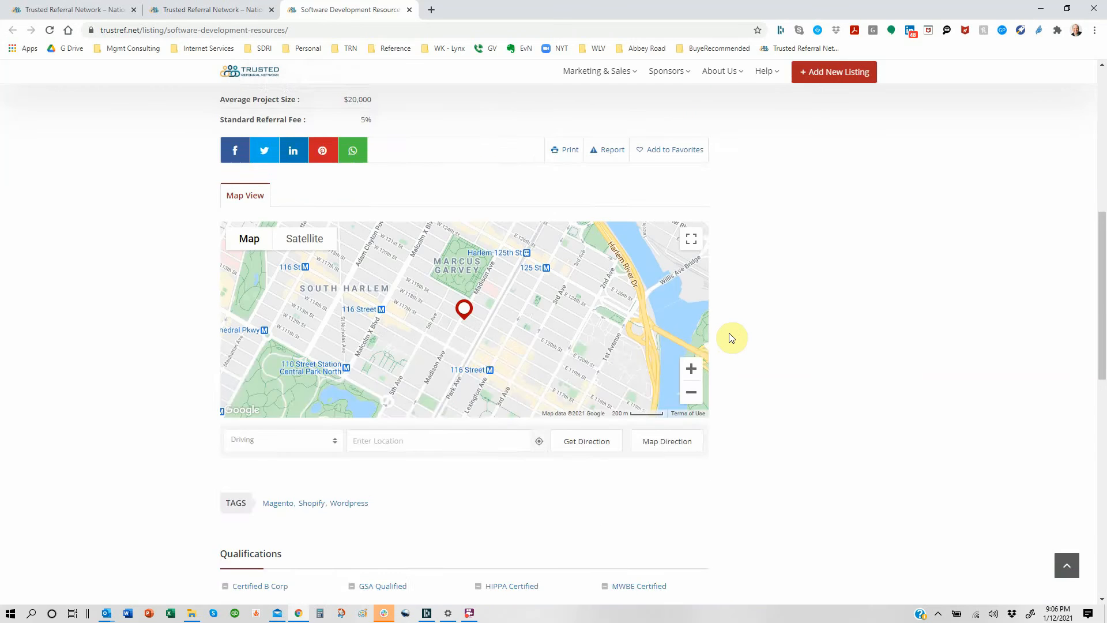
scroll(730, 337, up, 8)
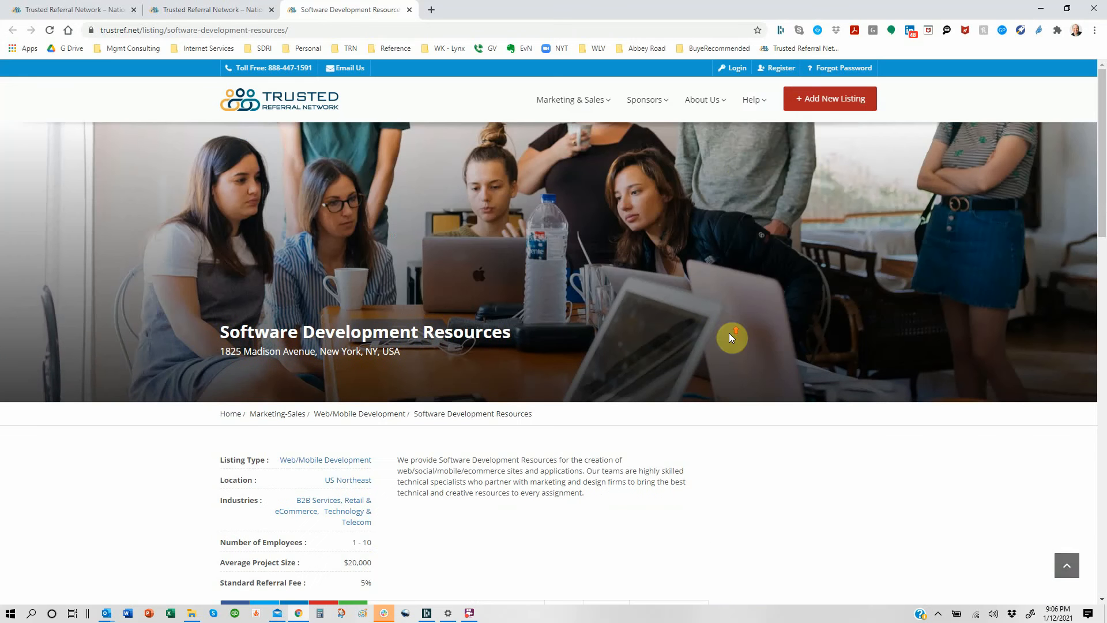
Step: Sign in with the saved listing-account credentials and go to My Listings
click(734, 70)
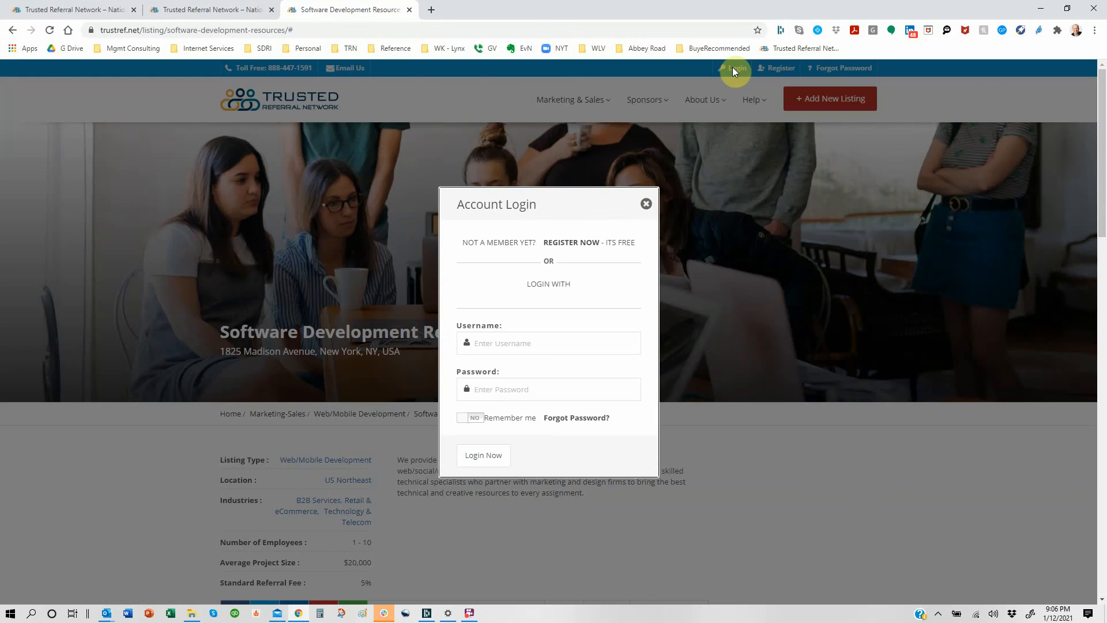
click(603, 341)
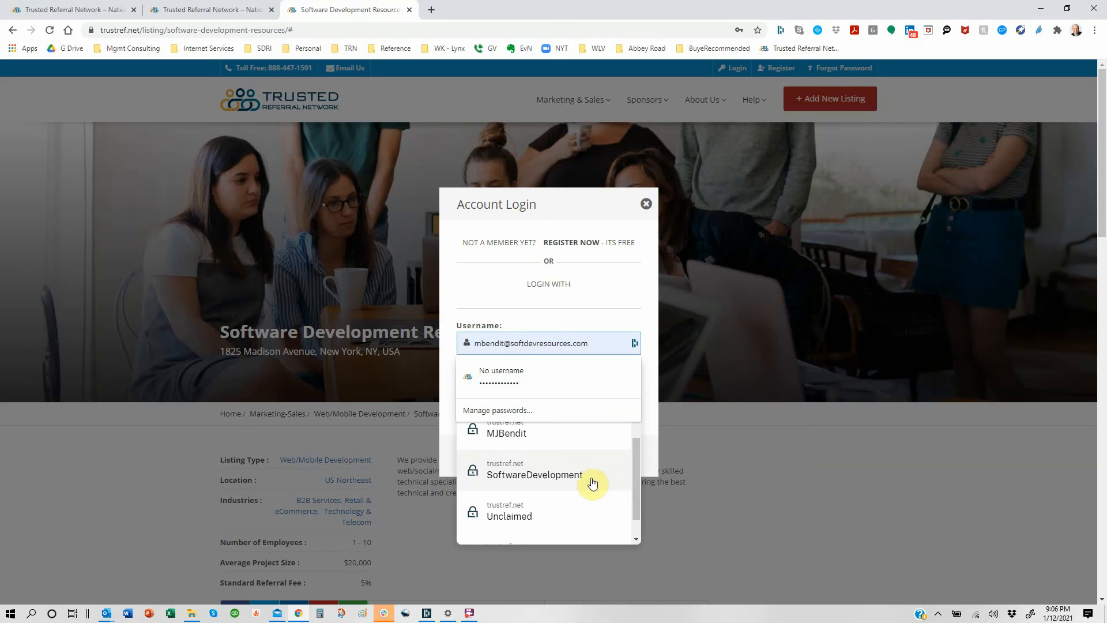
click(592, 480)
click(499, 460)
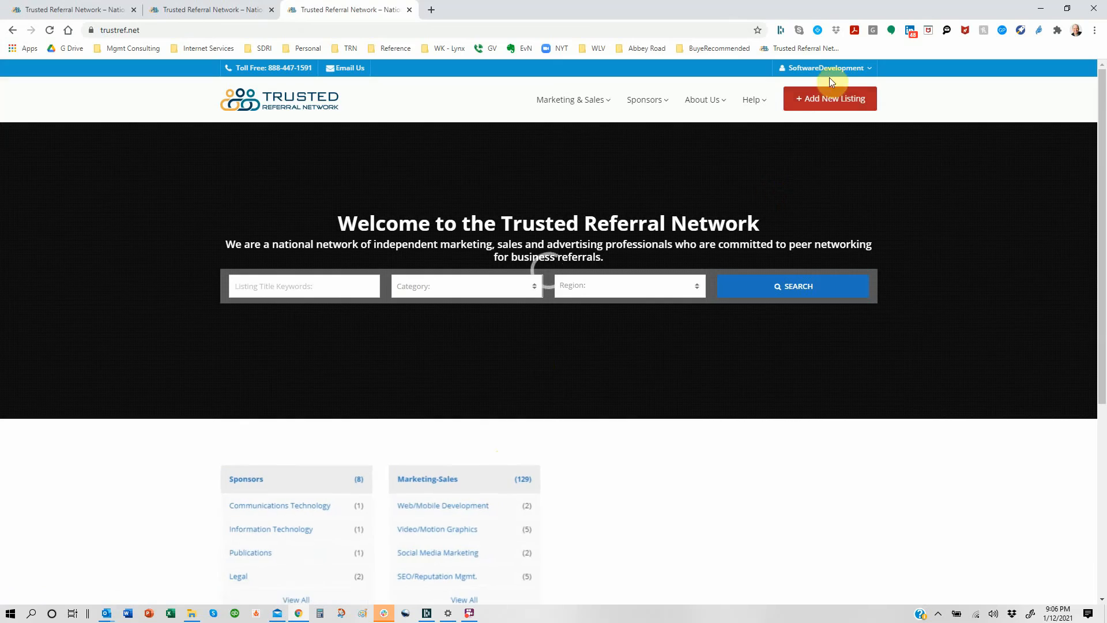
click(833, 69)
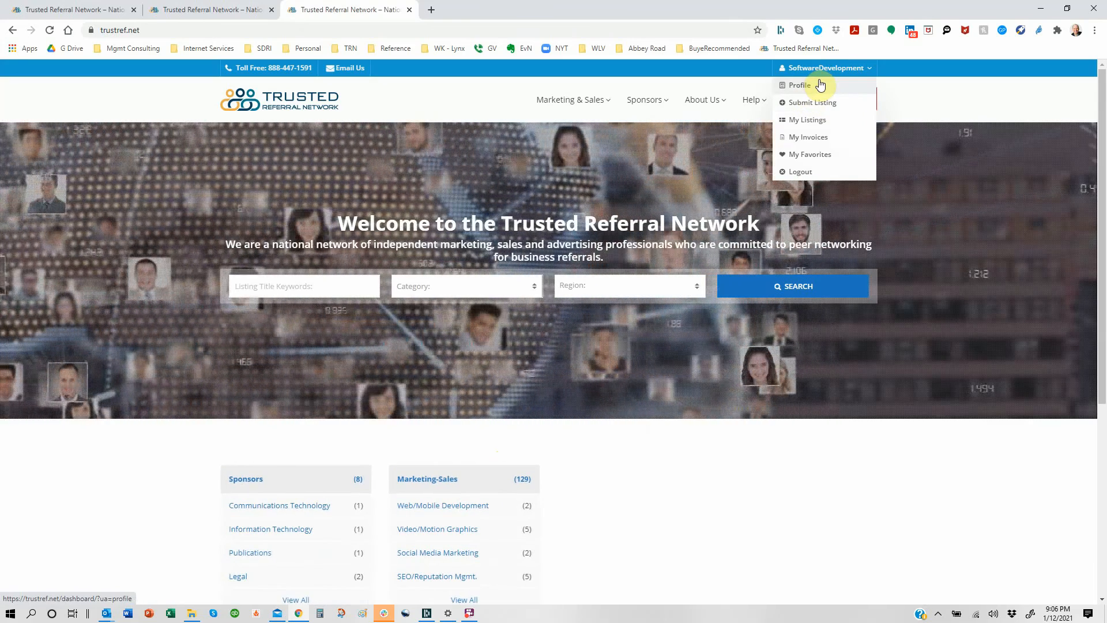
click(810, 123)
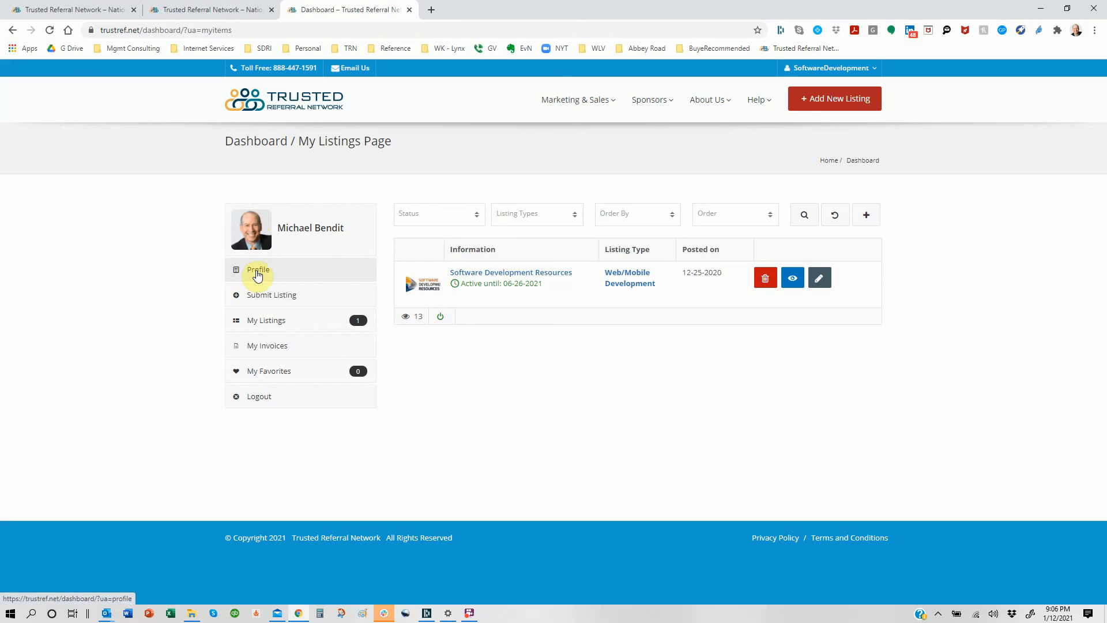
Step: Review the account profile, then return to the Software Development Resources listing via the account menu
click(260, 274)
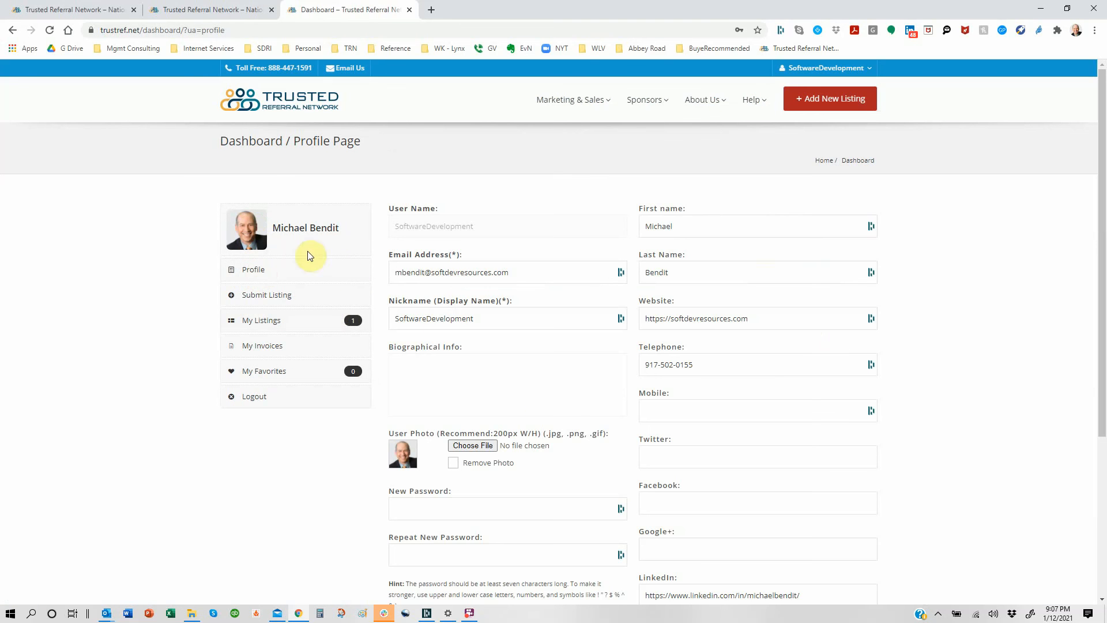
scroll(688, 456, down, 4)
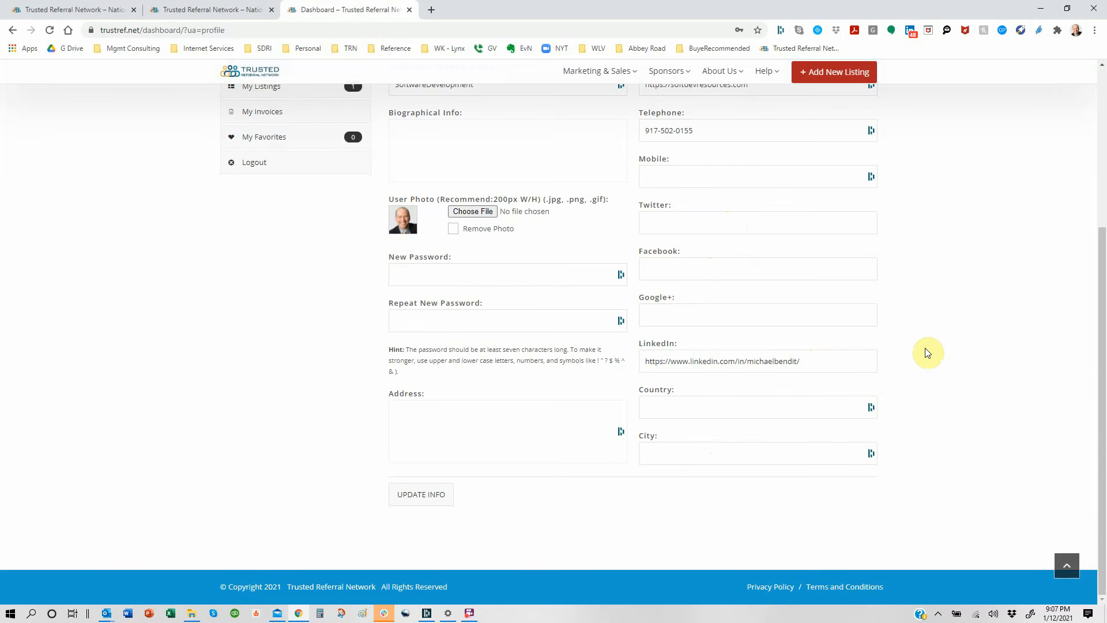
scroll(927, 352, up, 4)
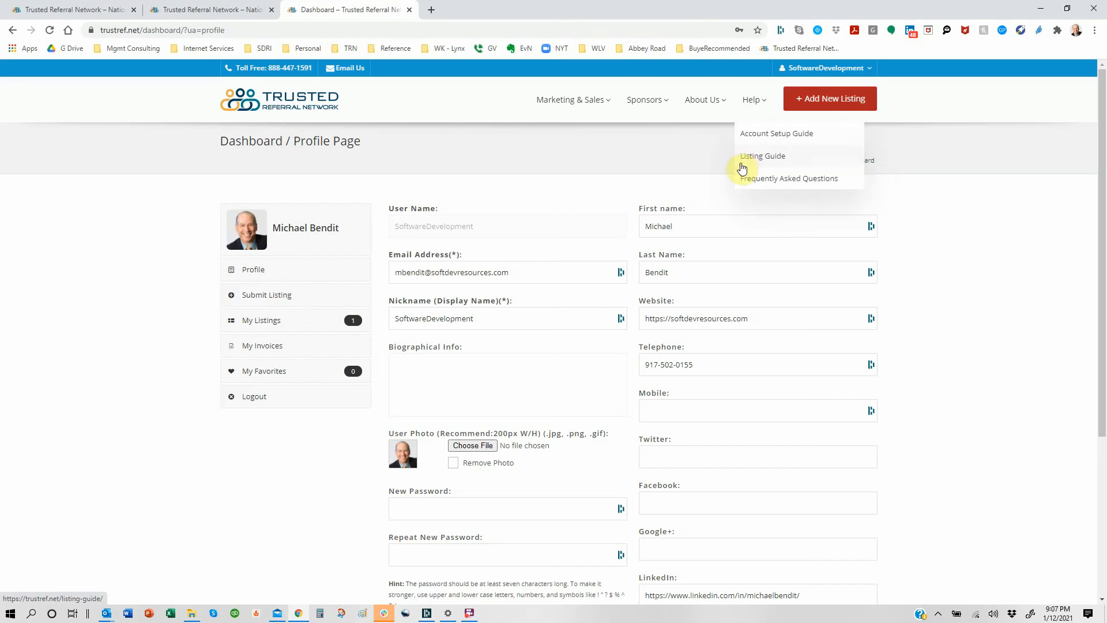
mouse_move(807, 77)
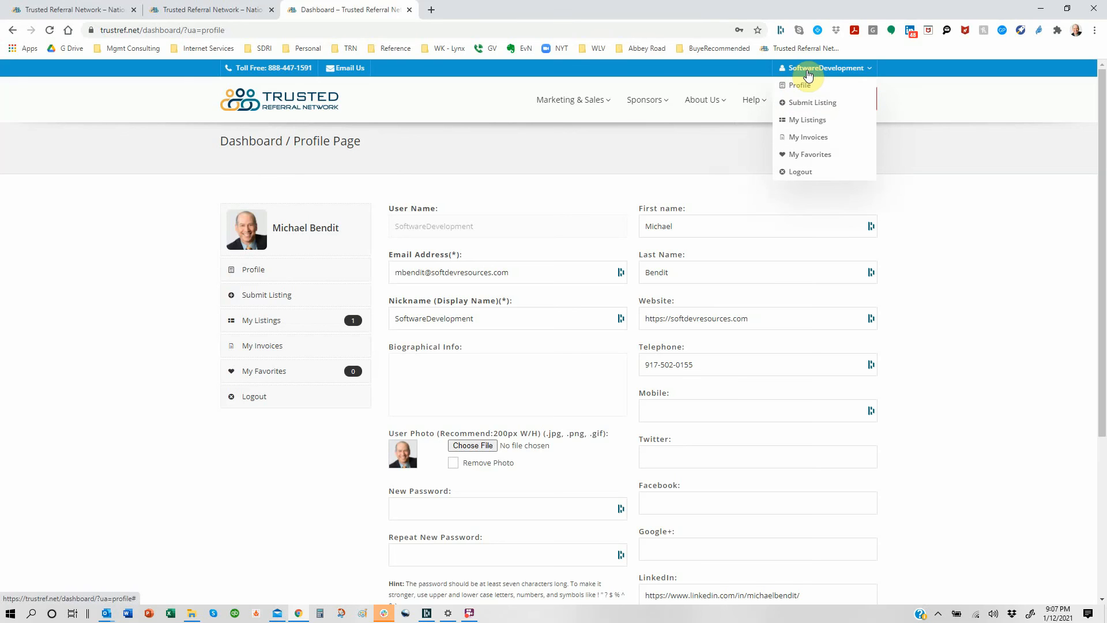
click(799, 123)
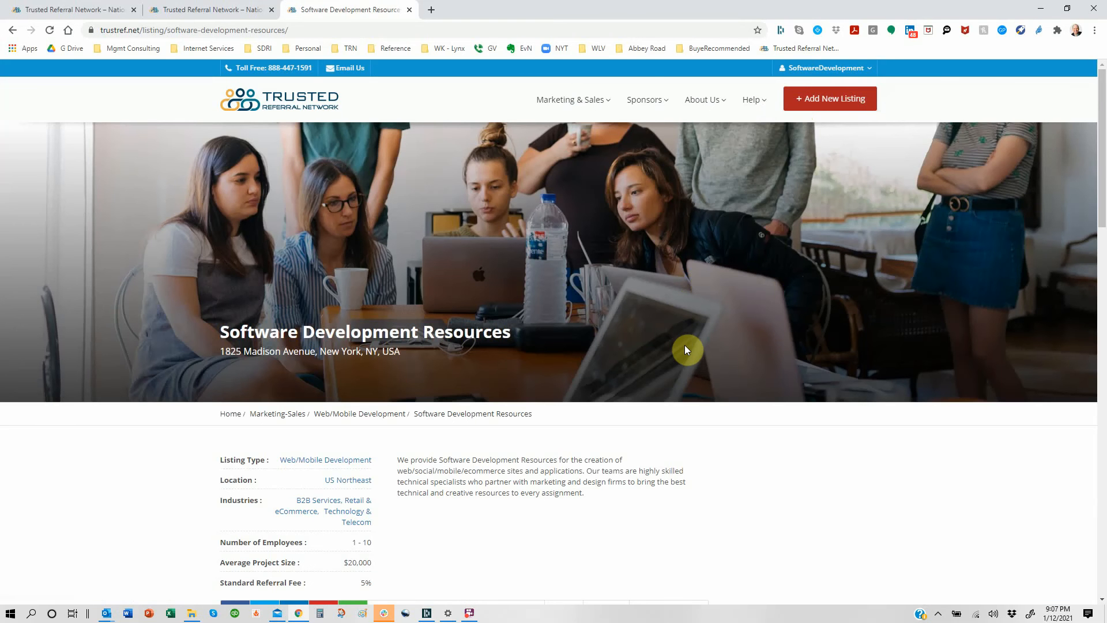
Step: From the home page, search listings in the Web/Mobile Development category
scroll(684, 345, down, 2)
scroll(689, 348, down, 4)
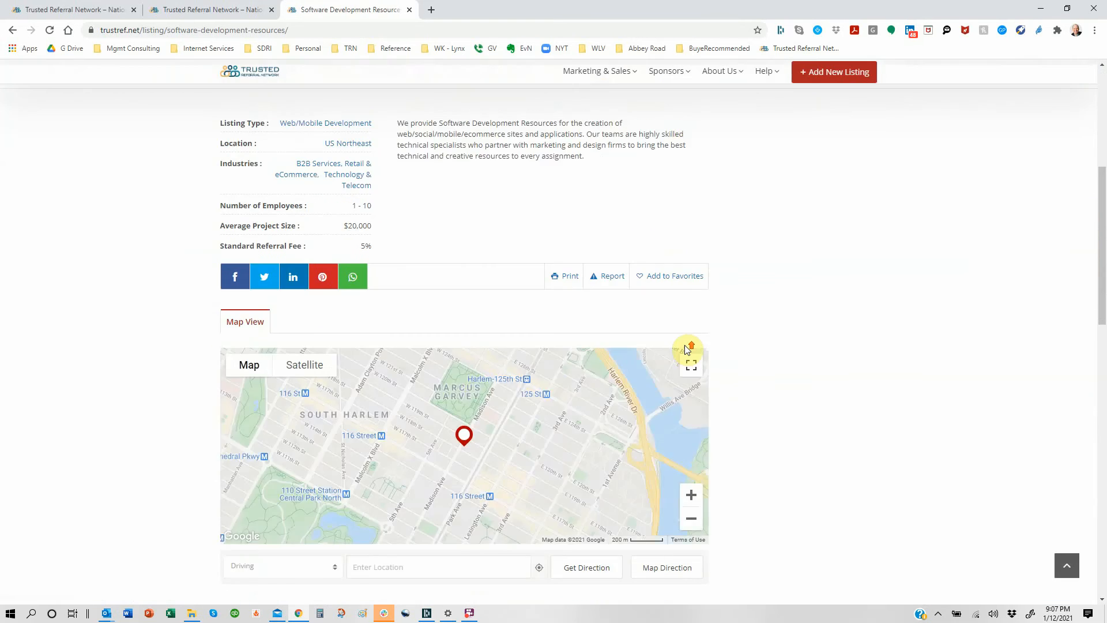
scroll(690, 349, up, 6)
click(253, 104)
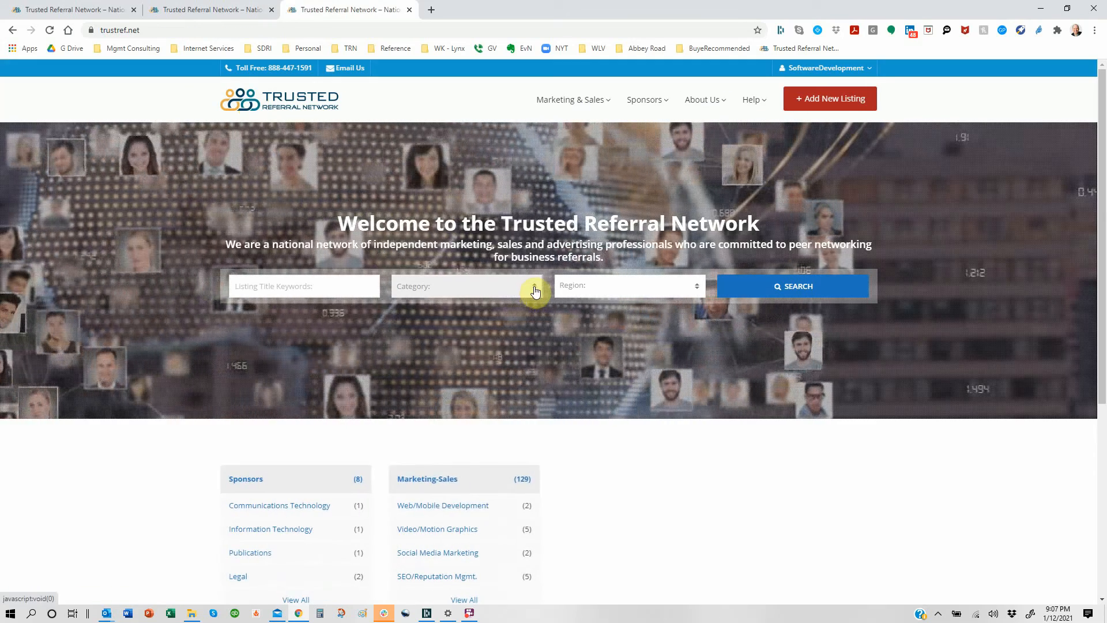
click(534, 287)
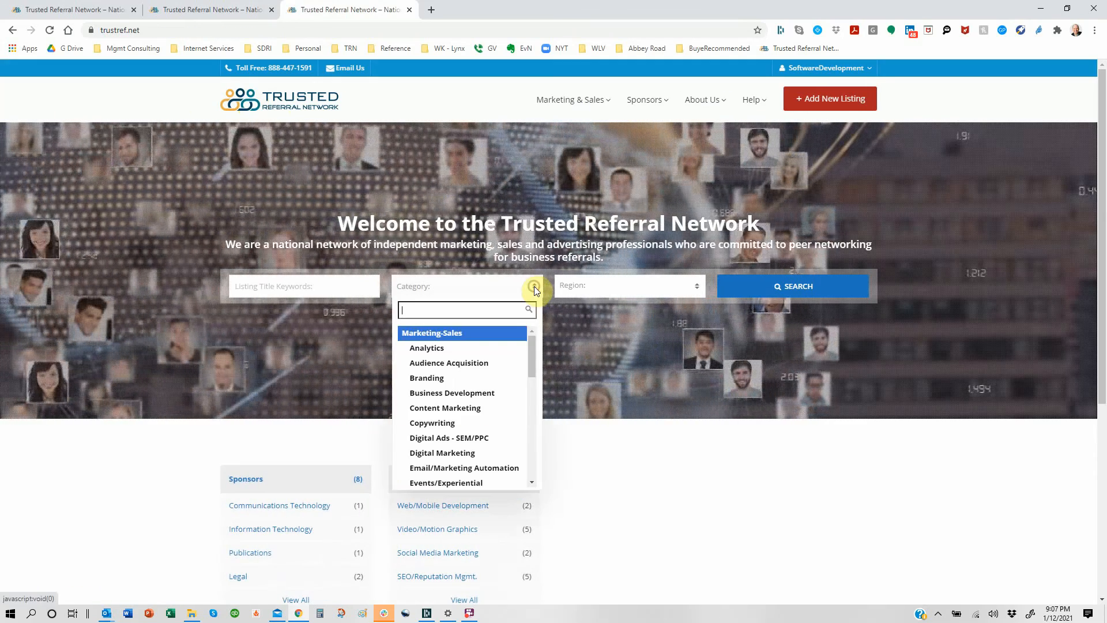
drag(530, 350, 514, 482)
click(479, 375)
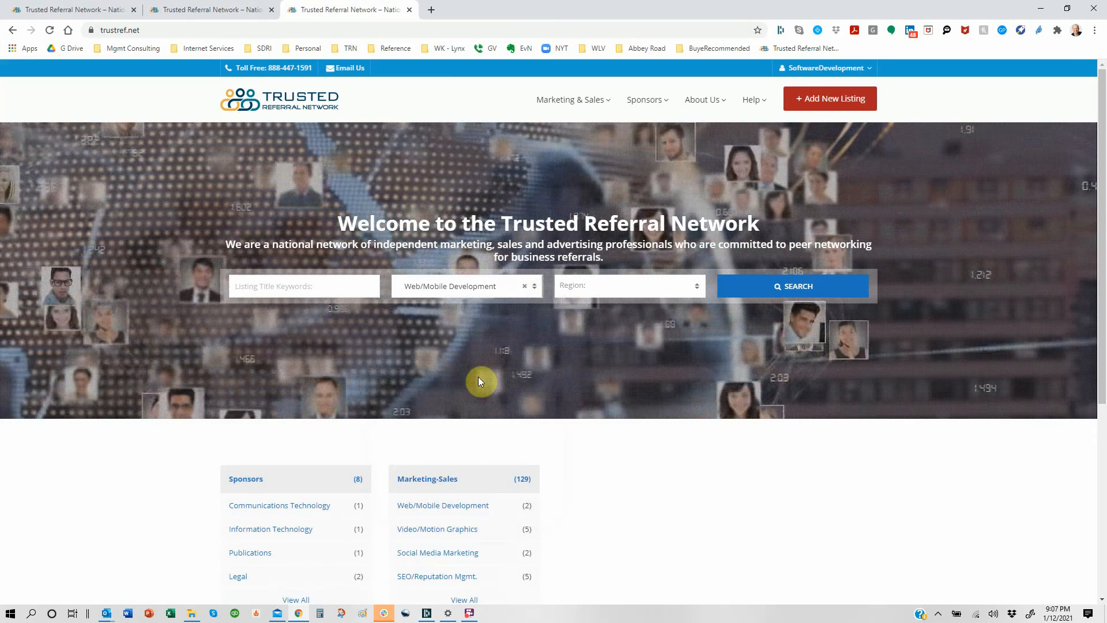
click(781, 287)
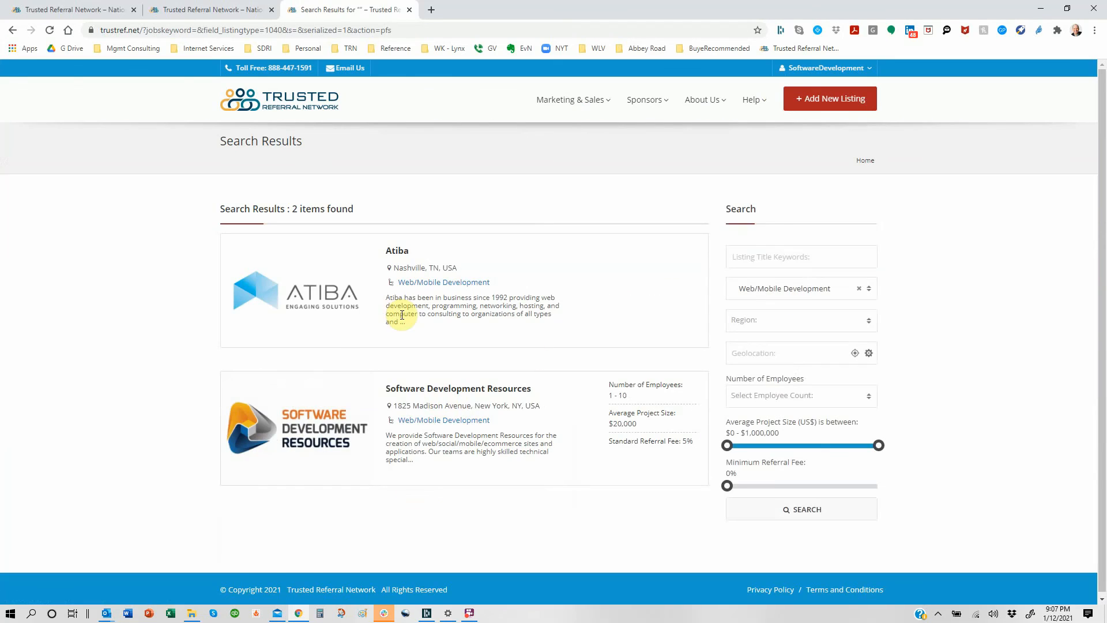
Step: Open the Software Development Resources result, then go to About Us > Contact Us
click(422, 392)
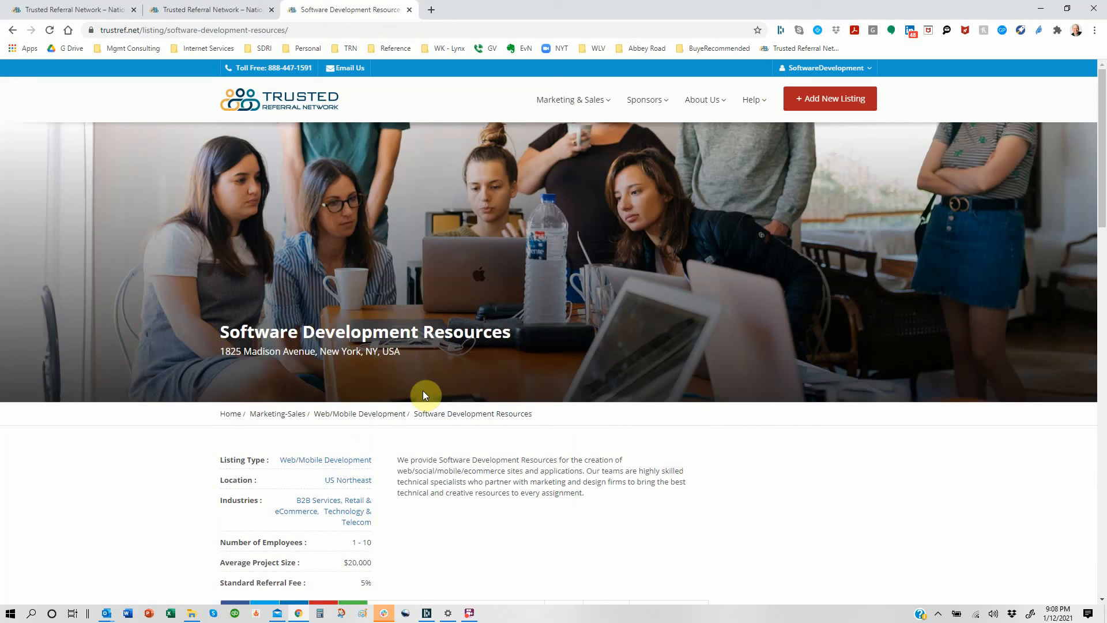
mouse_move(713, 107)
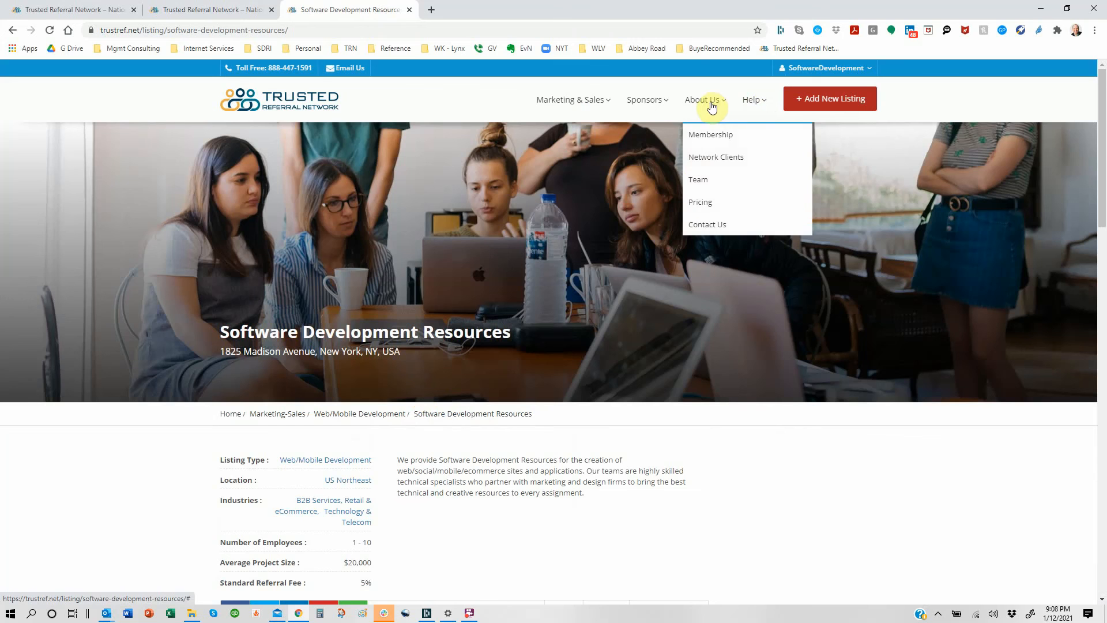
click(704, 229)
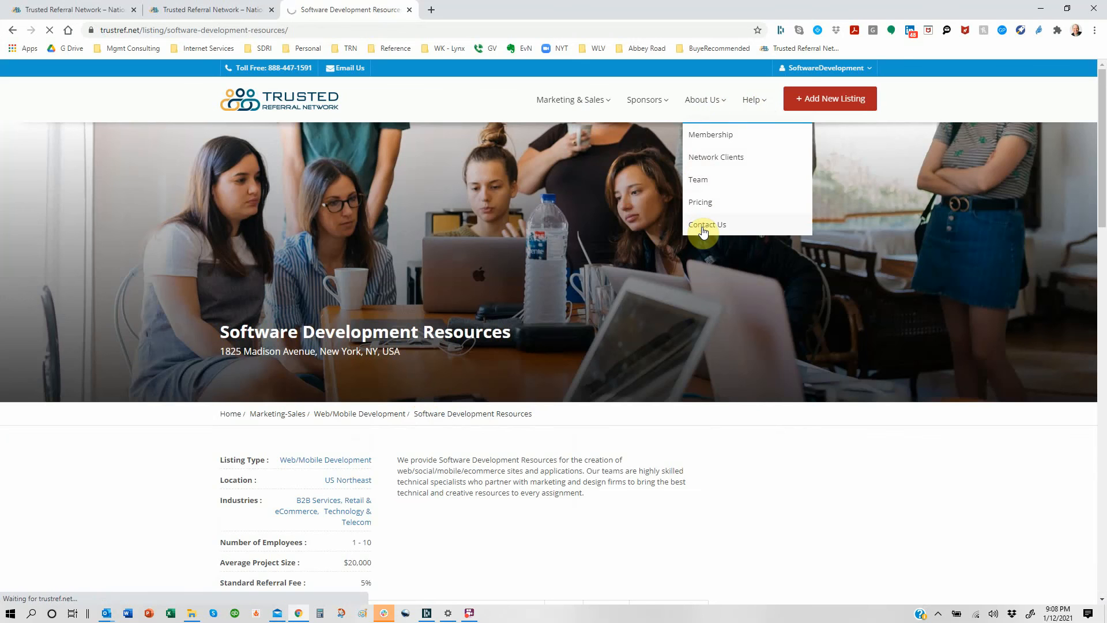